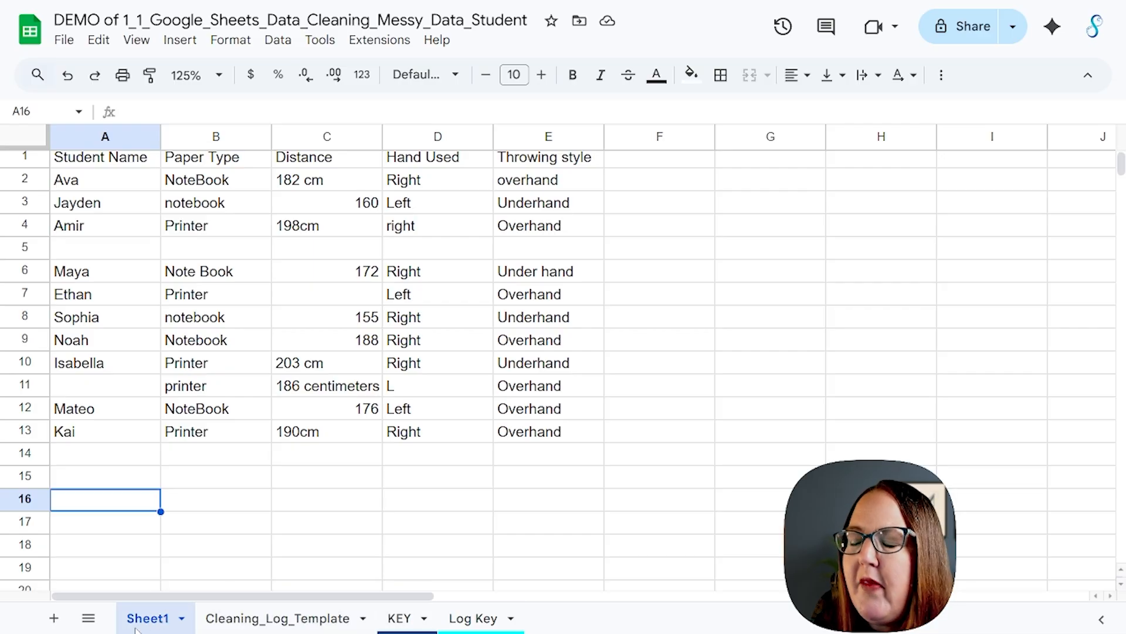
Duplicate Sheet1 and rename the source sheet "Original Data".
click(182, 619)
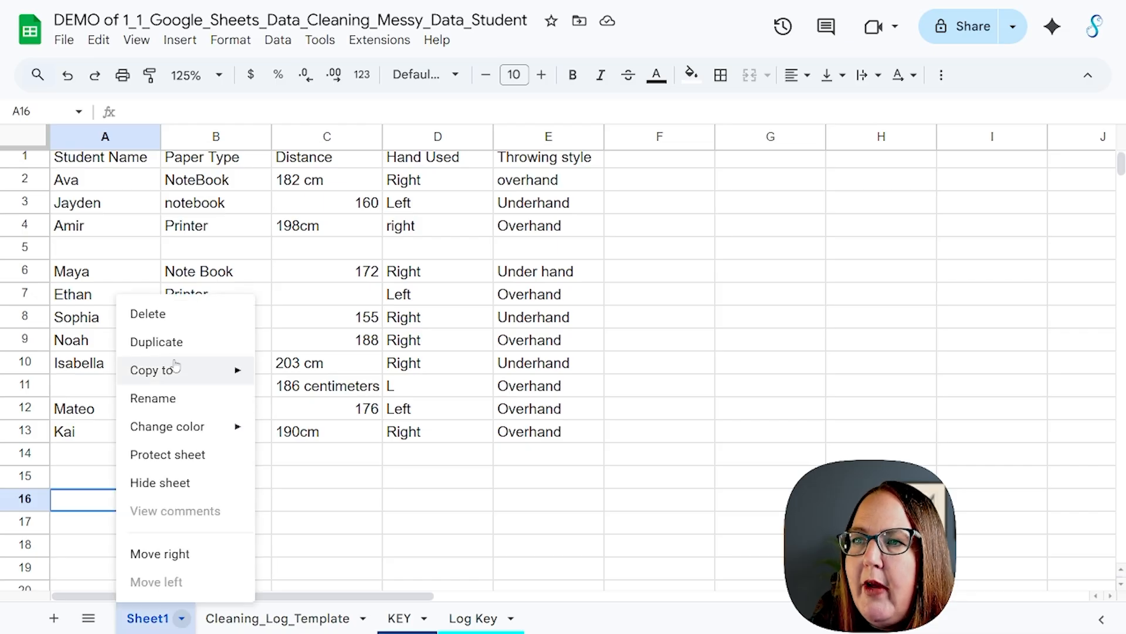
click(170, 342)
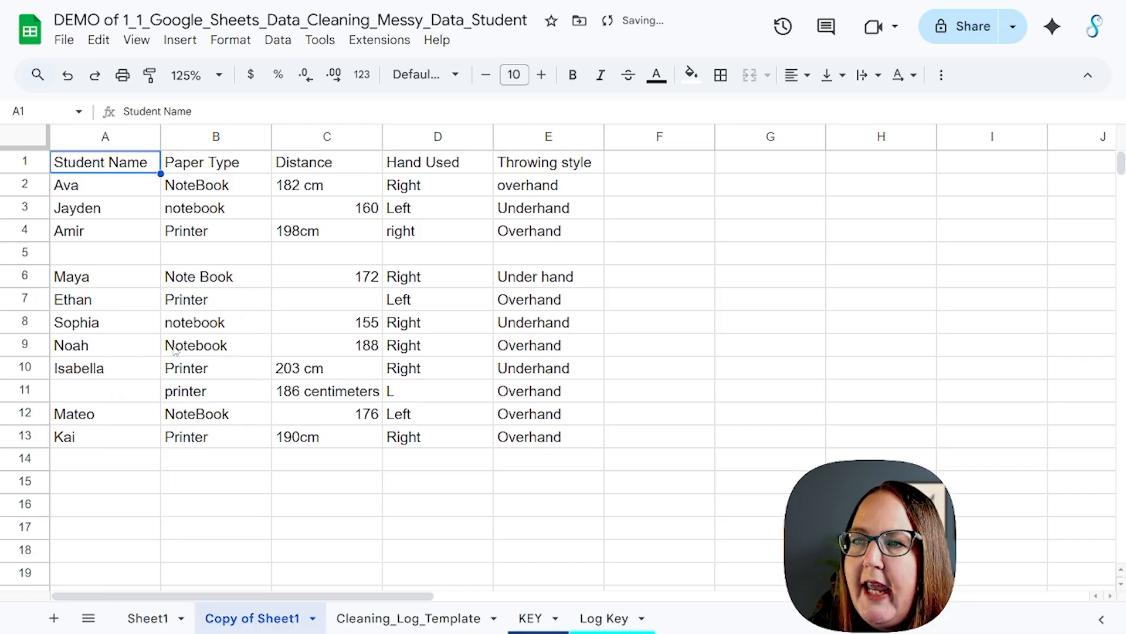
double_click(152, 622)
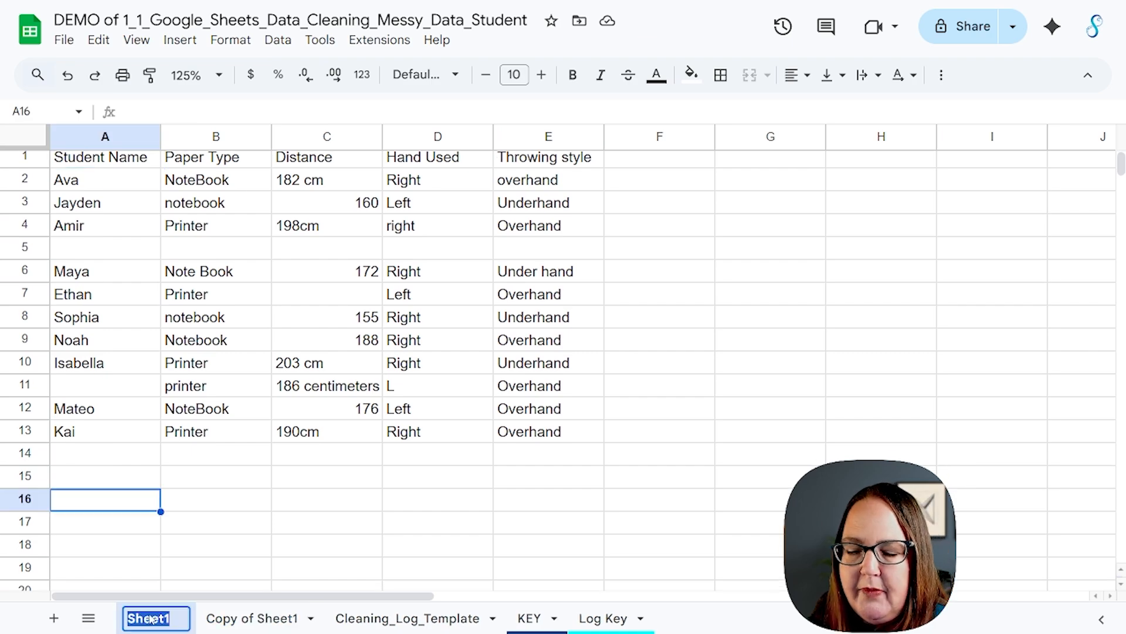
text(Origi)
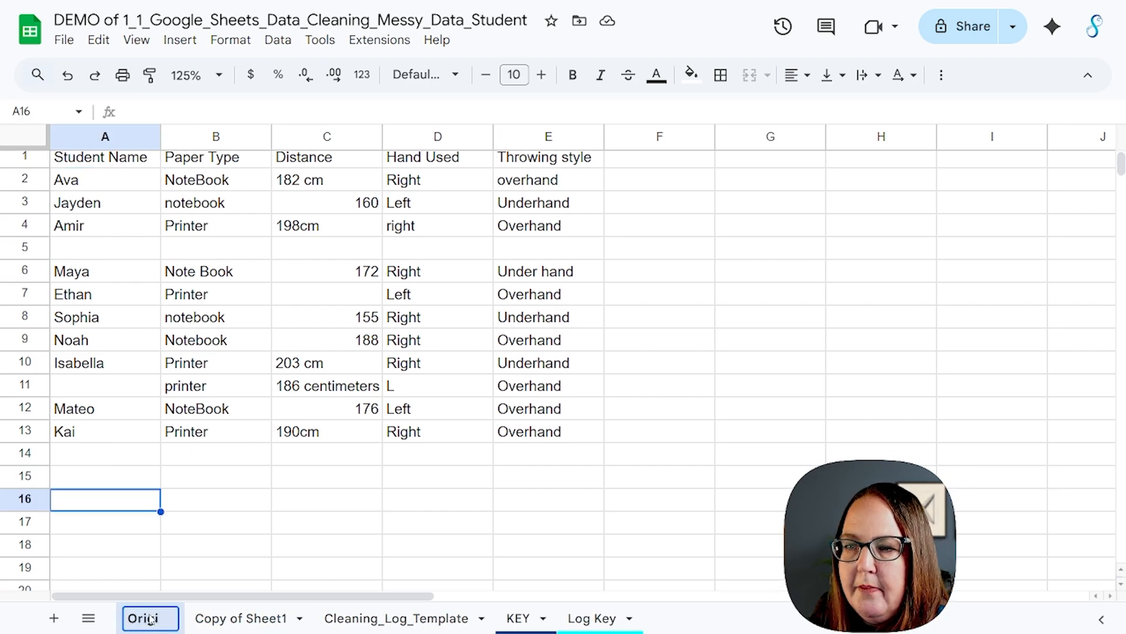
text(nal Dat)
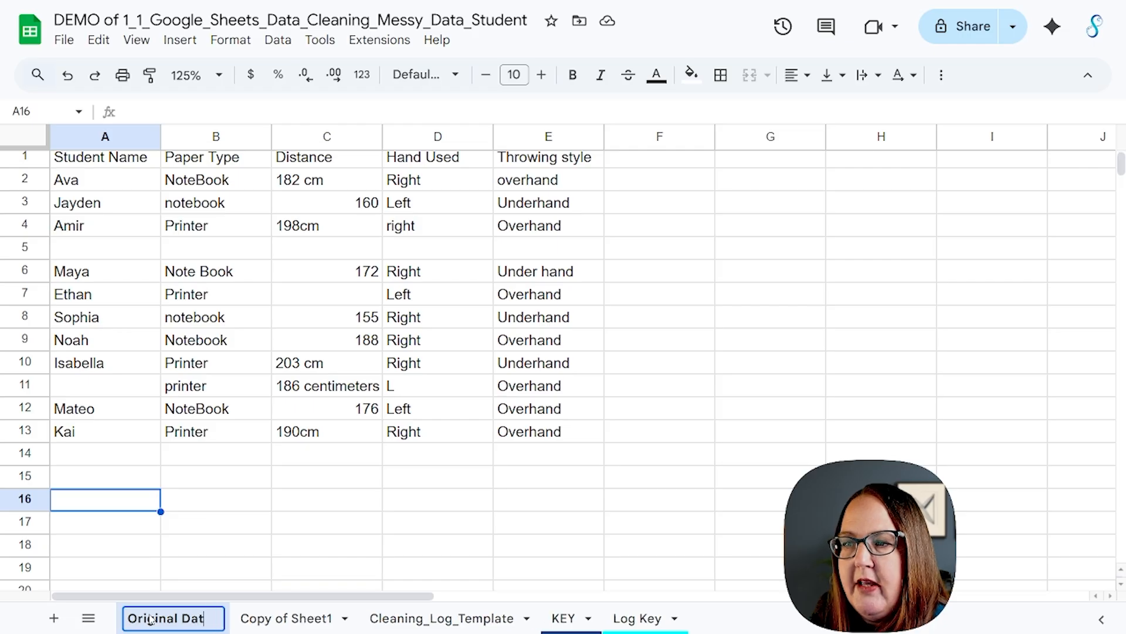
text(a)
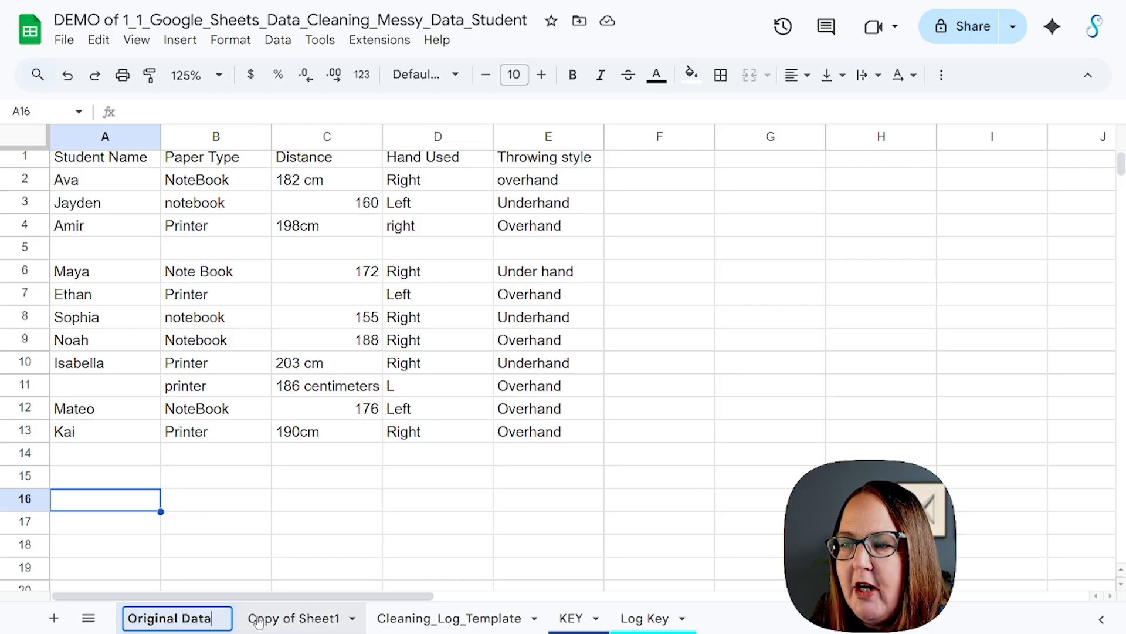
Rename the duplicated sheet "Cleaned Data".
click(260, 620)
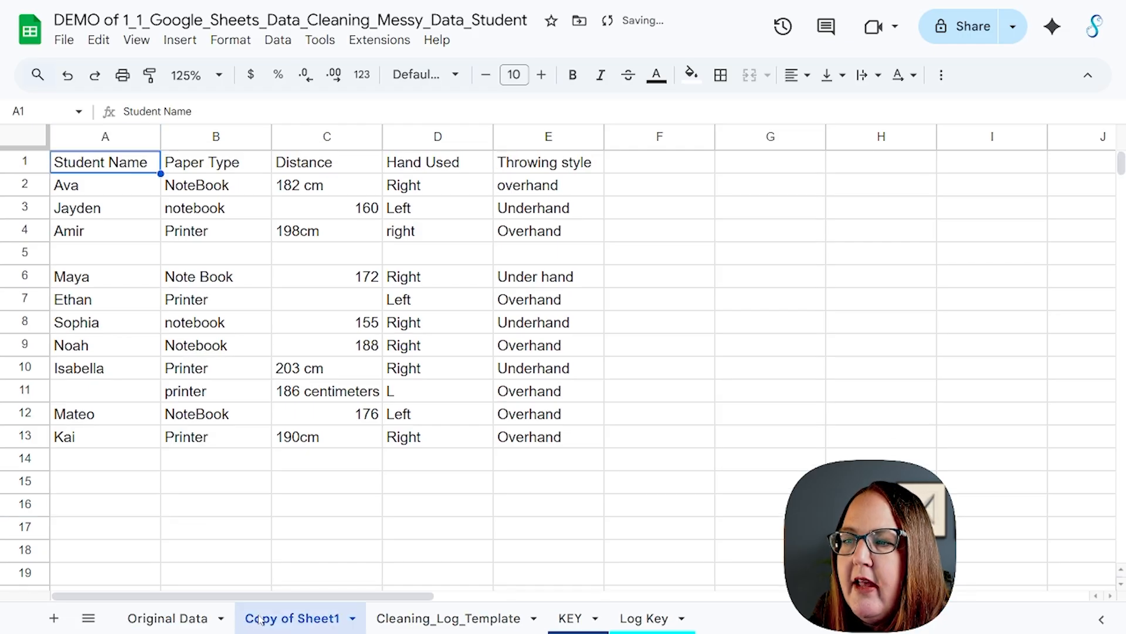
double_click(260, 620)
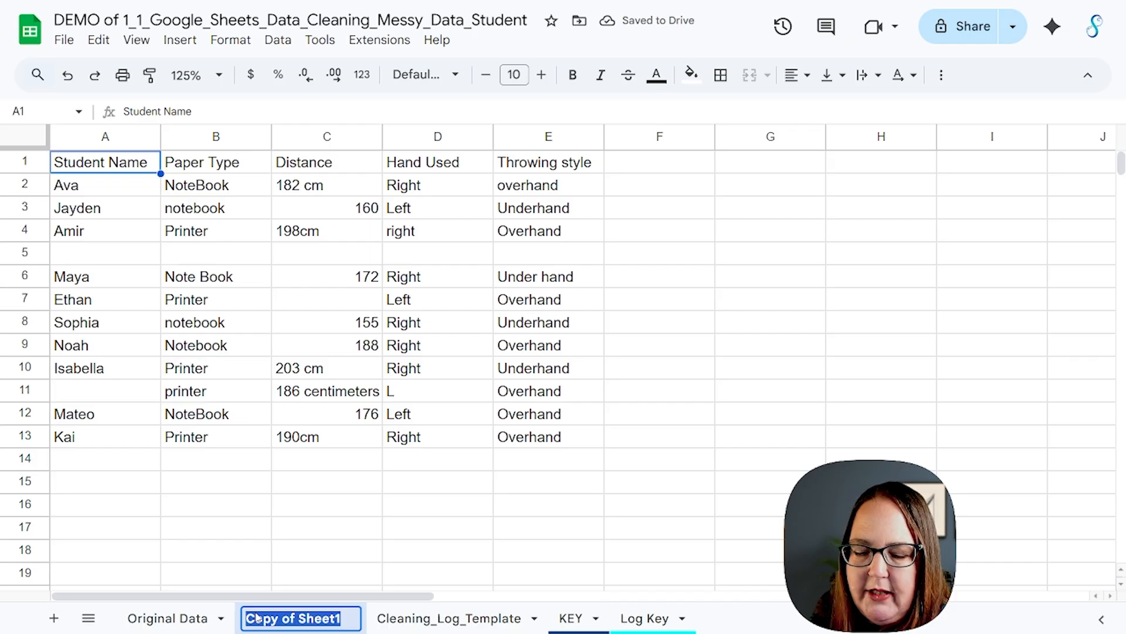
text(Cleaned)
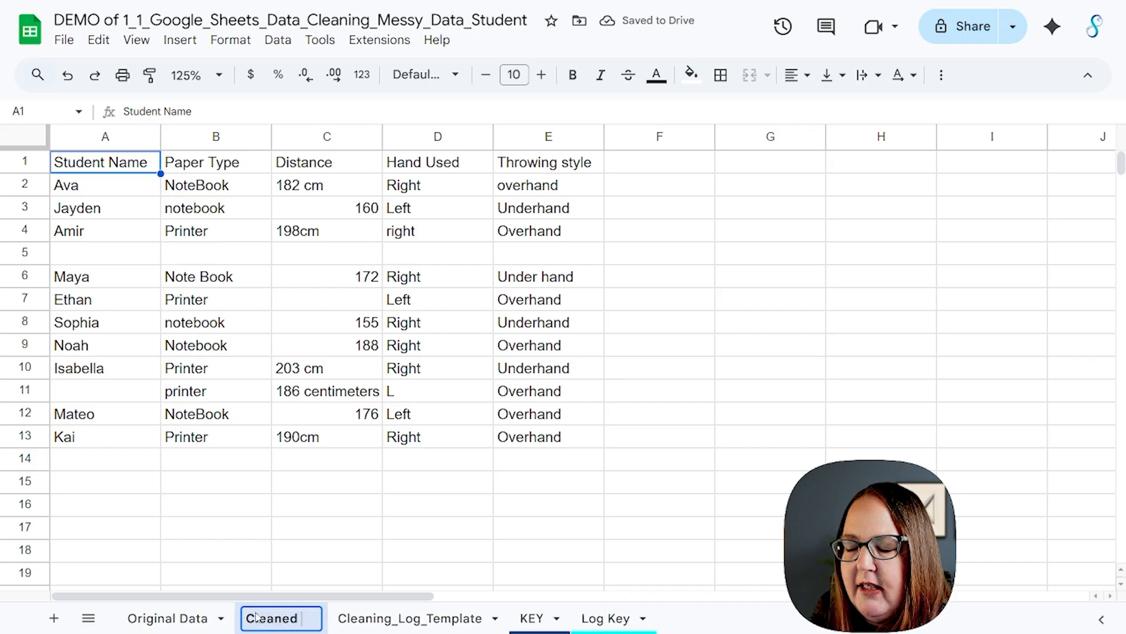
text( Data)
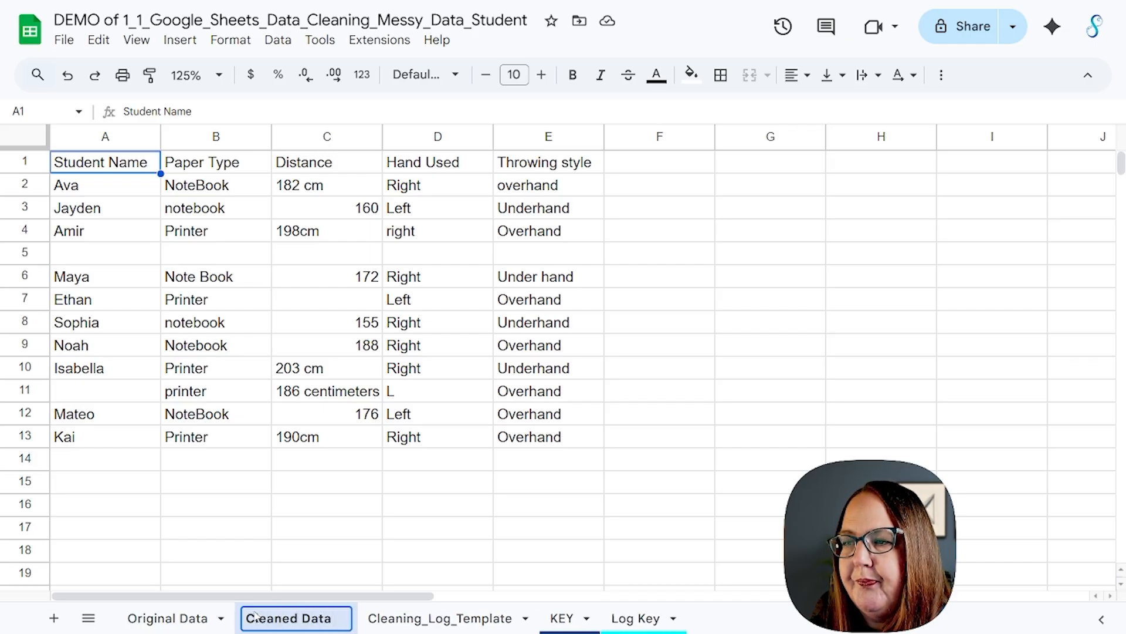
click(230, 374)
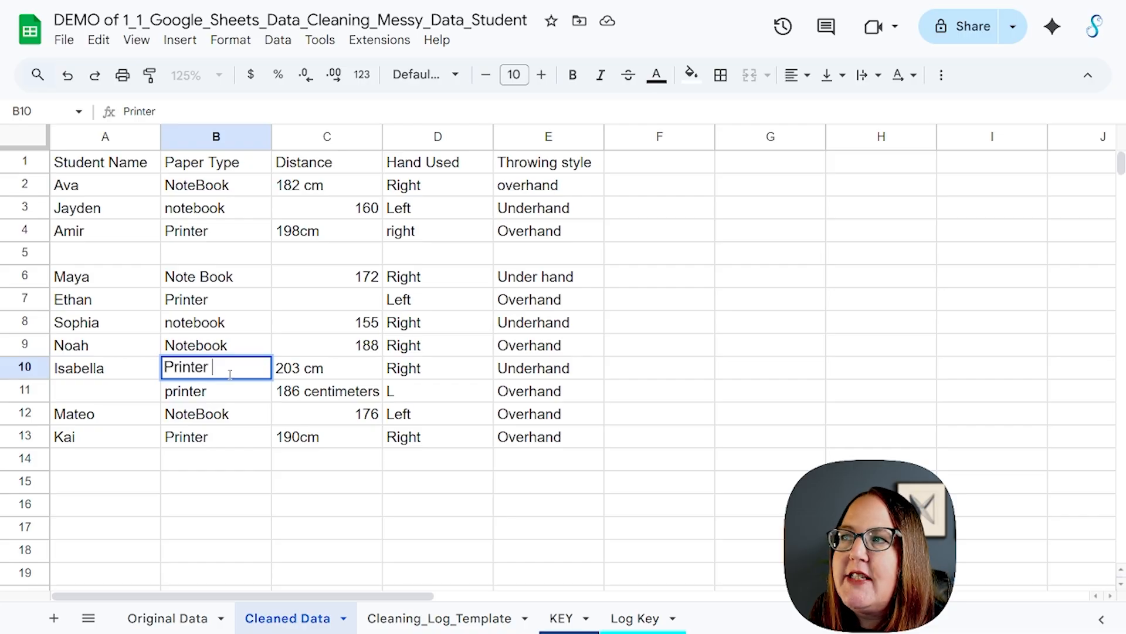
Check cell B10 for extra spaces, and trim whitespace across the entire Cleaned Data sheet.
double_click(230, 374)
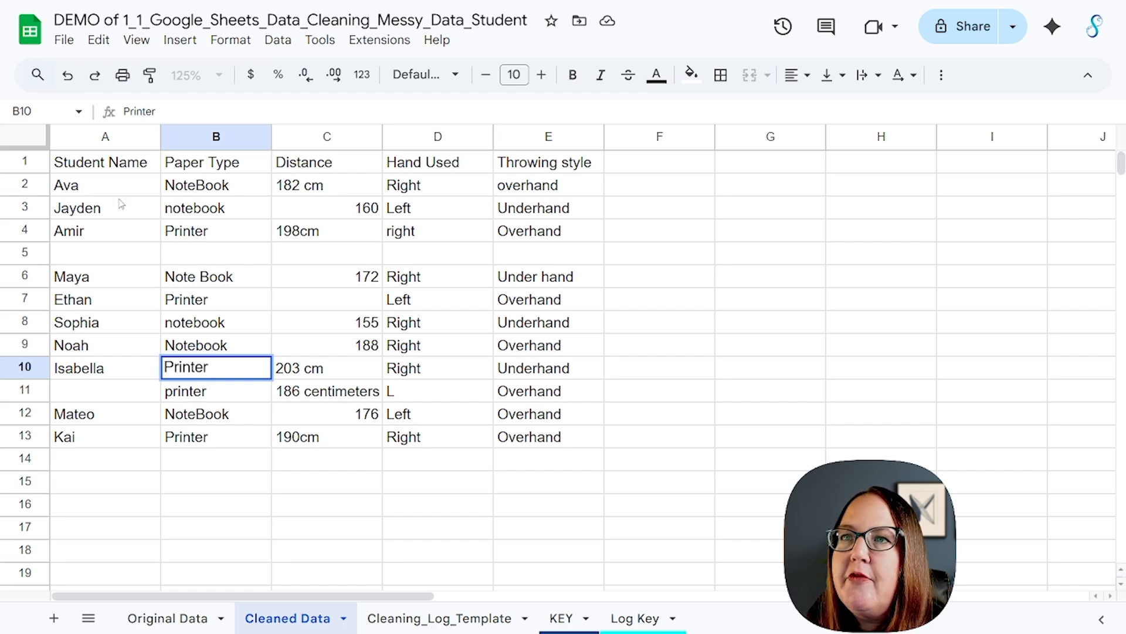
click(42, 146)
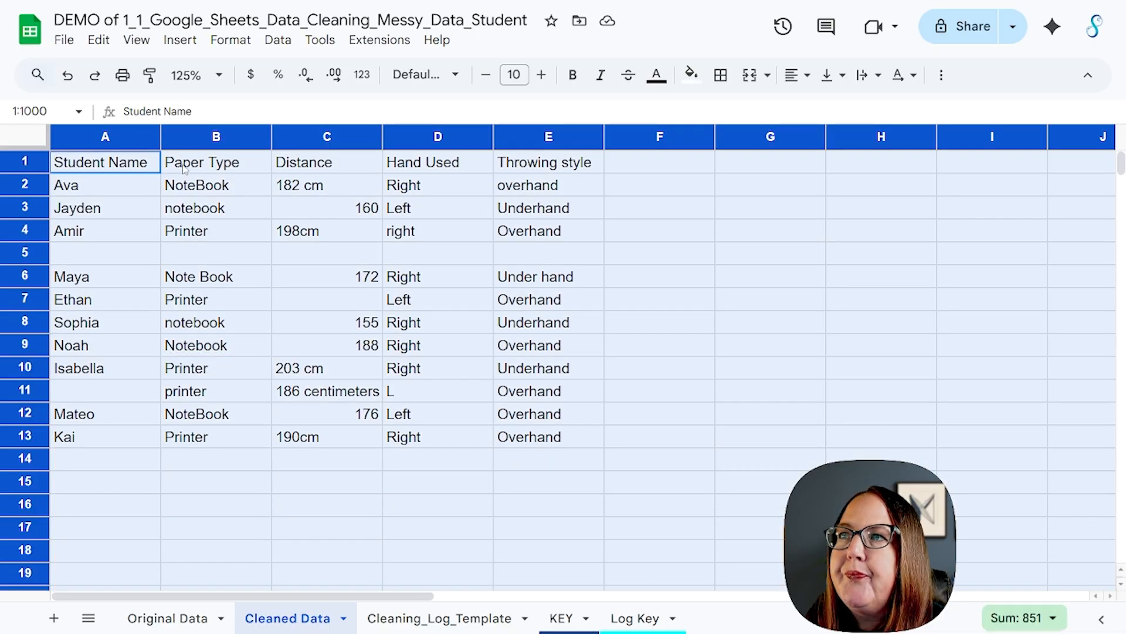
click(278, 40)
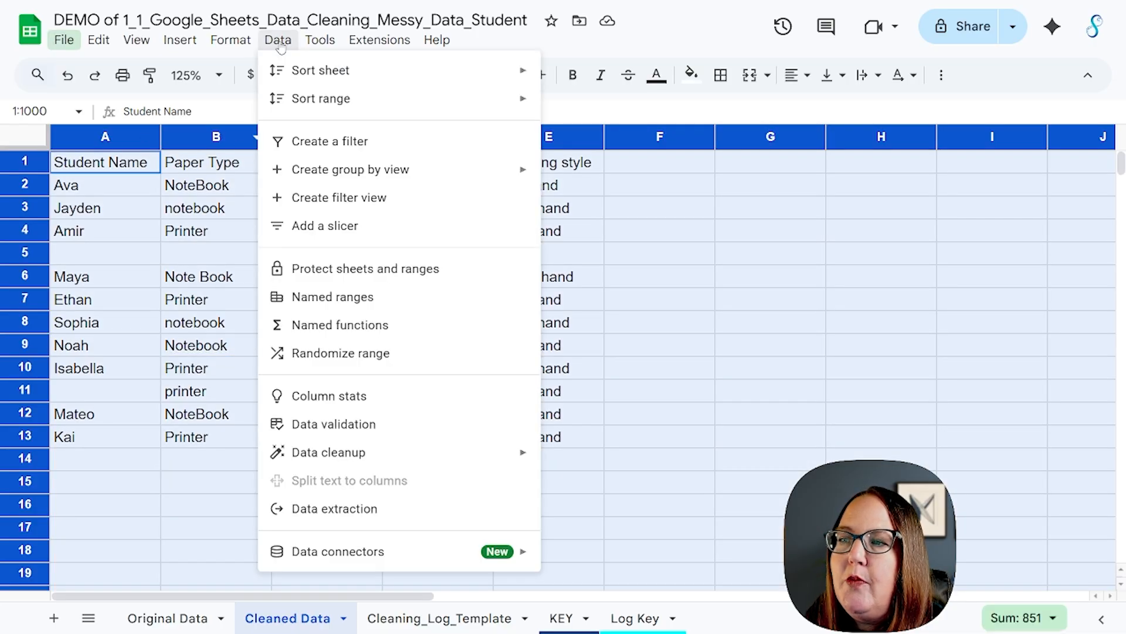
mouse_move(397, 463)
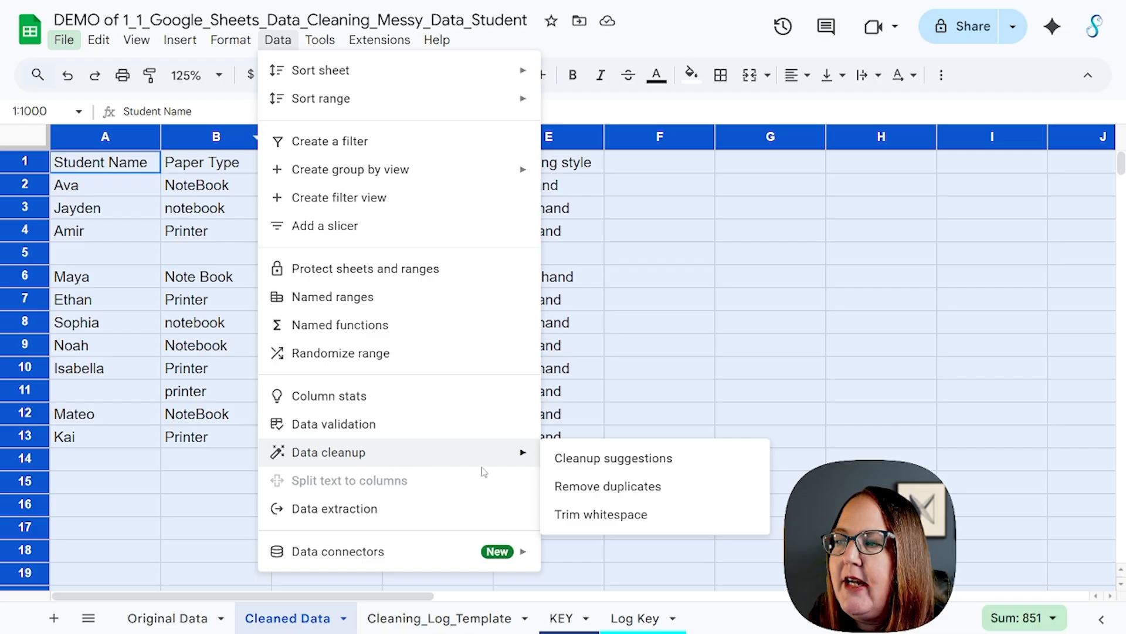
click(561, 517)
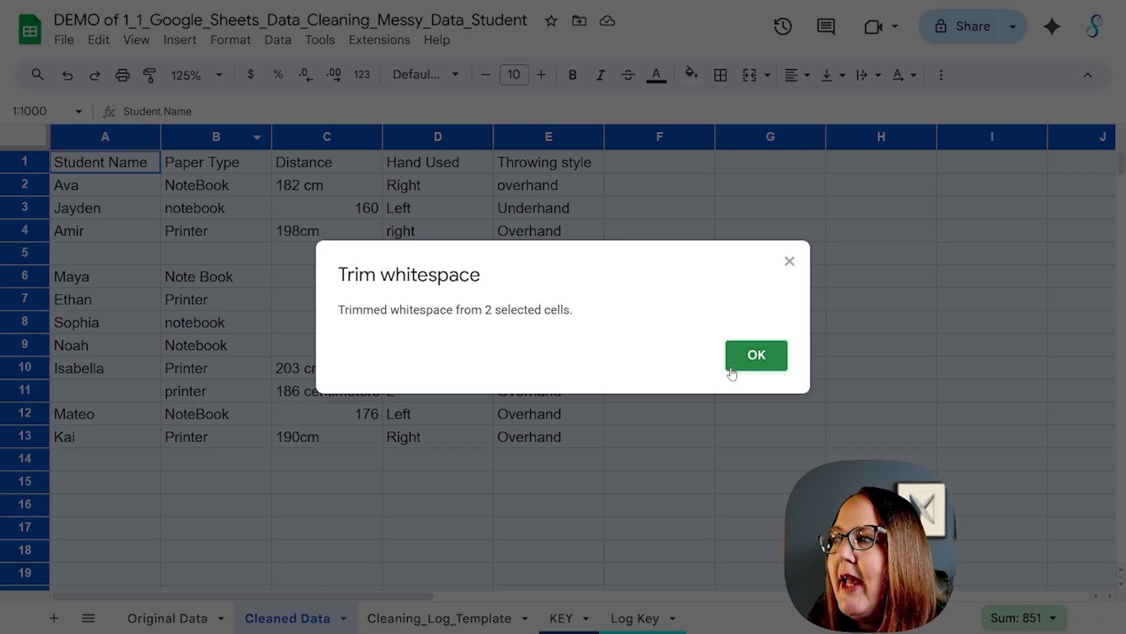
click(749, 360)
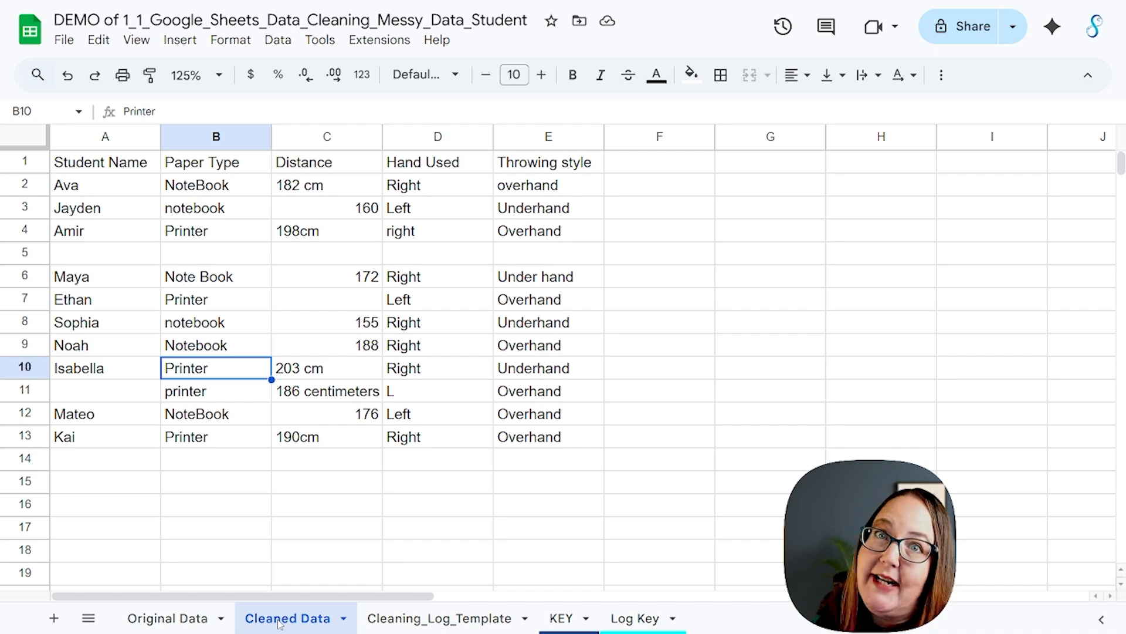
Review the Action Taken options in the Cleaning_Log_Template sheet and the example entries in the Log Key sheet.
click(416, 623)
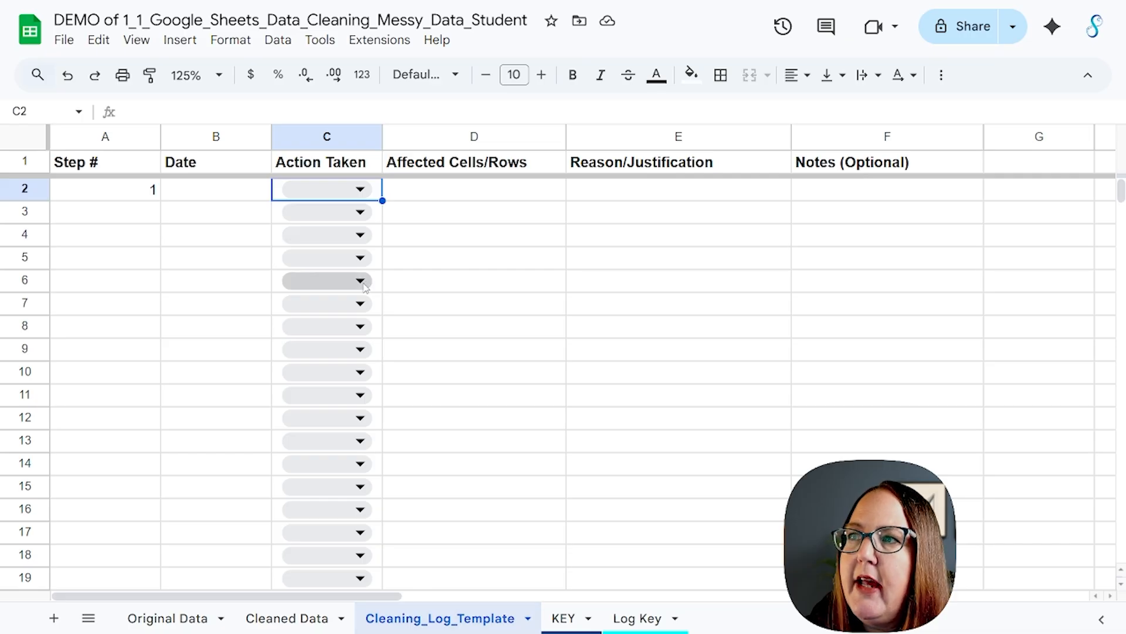
click(360, 189)
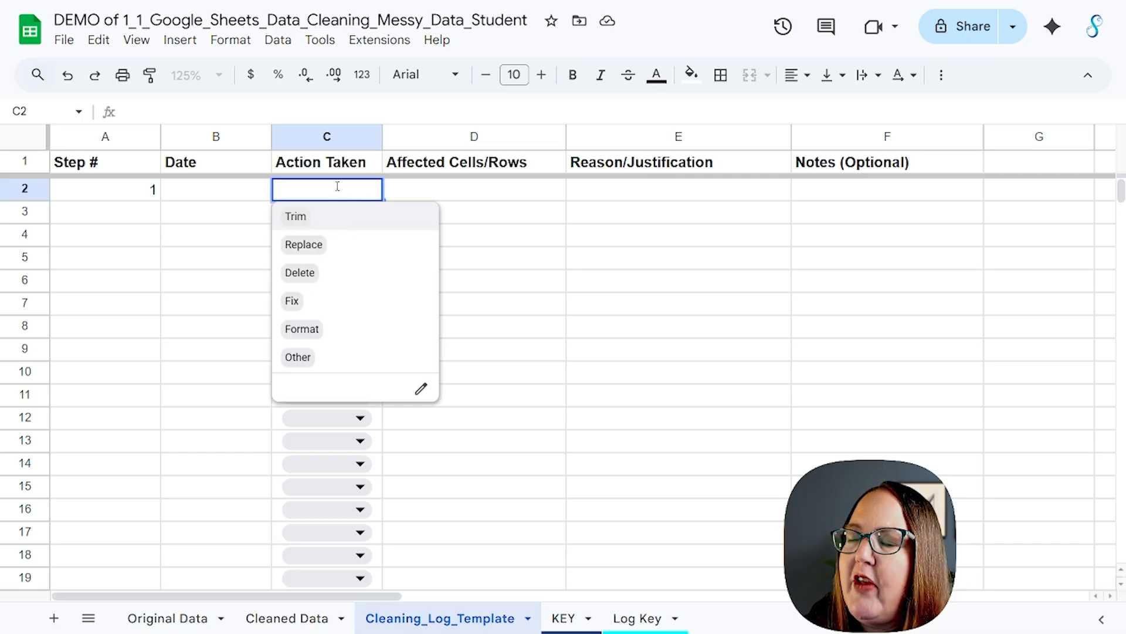
click(406, 186)
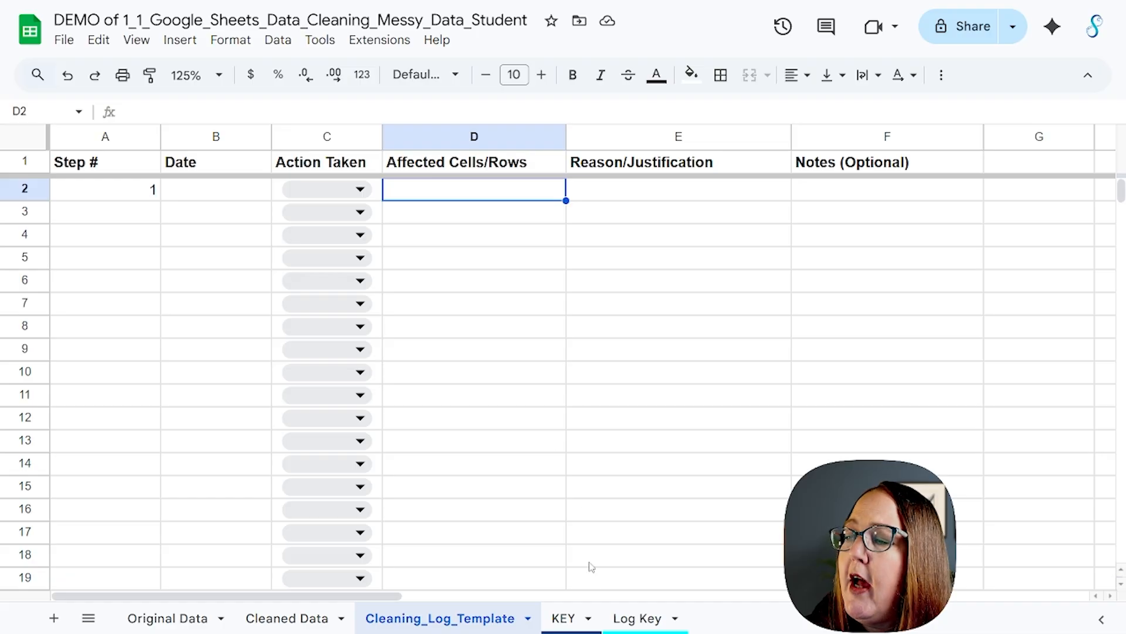
click(638, 617)
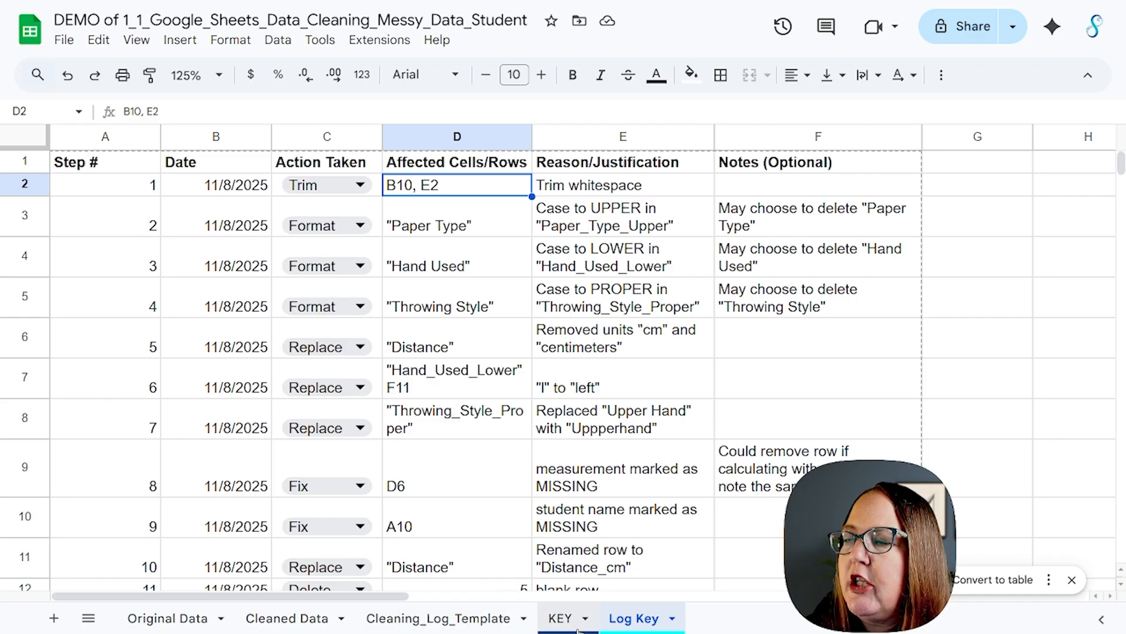
Insert a column after Paper Type in Cleaned Data, head it "Paper_Type_Upper" and widen it to fit the header.
click(316, 621)
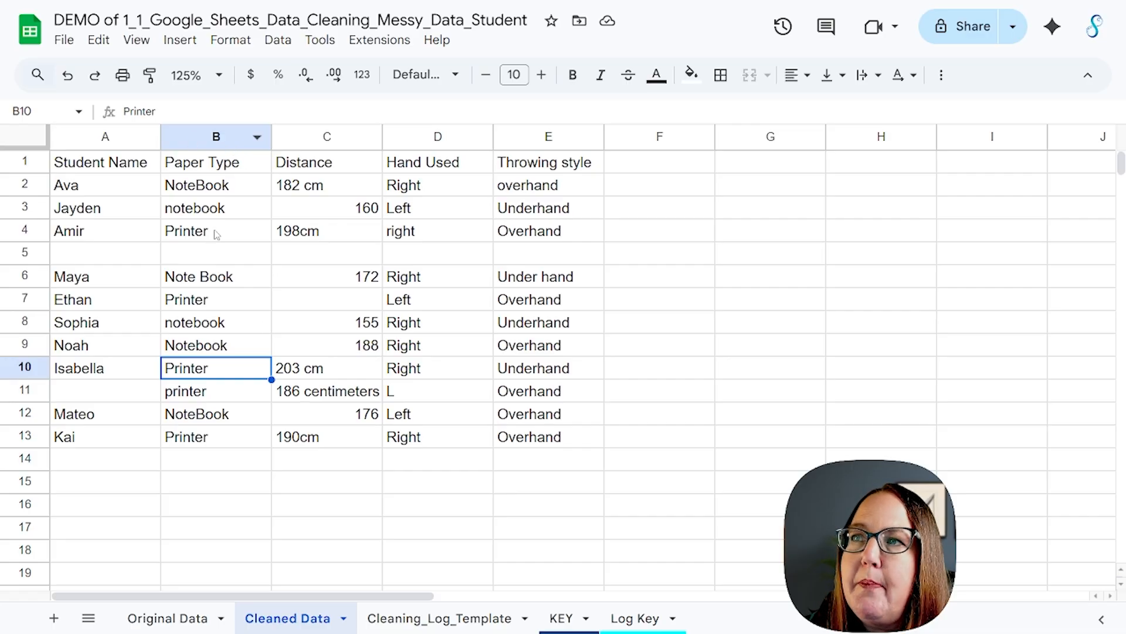
click(216, 140)
right_click(216, 144)
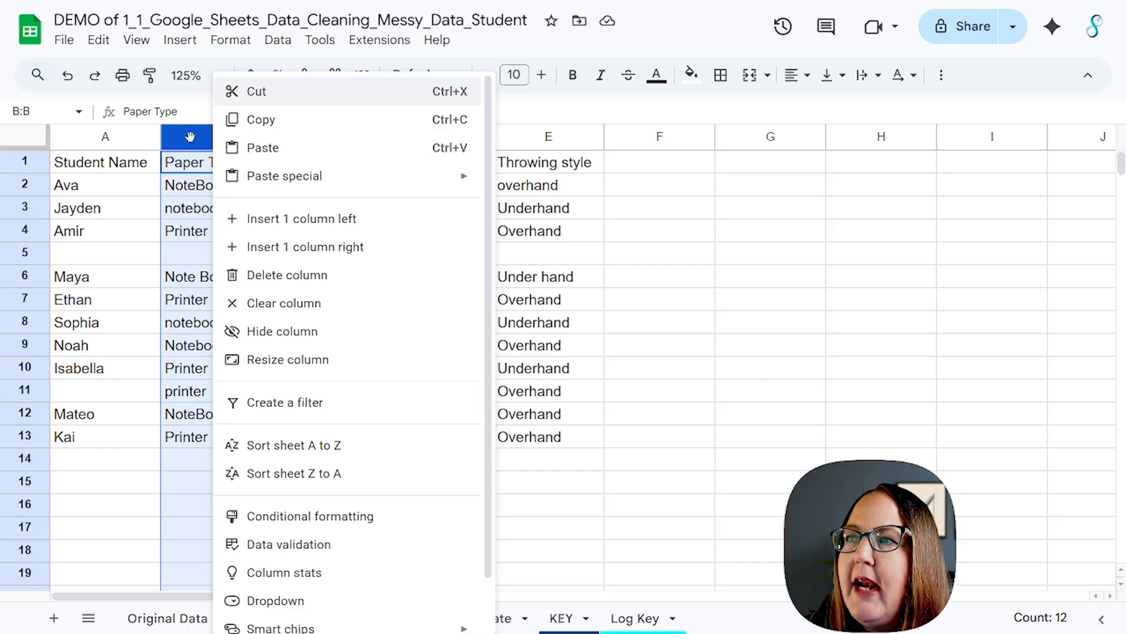
click(316, 249)
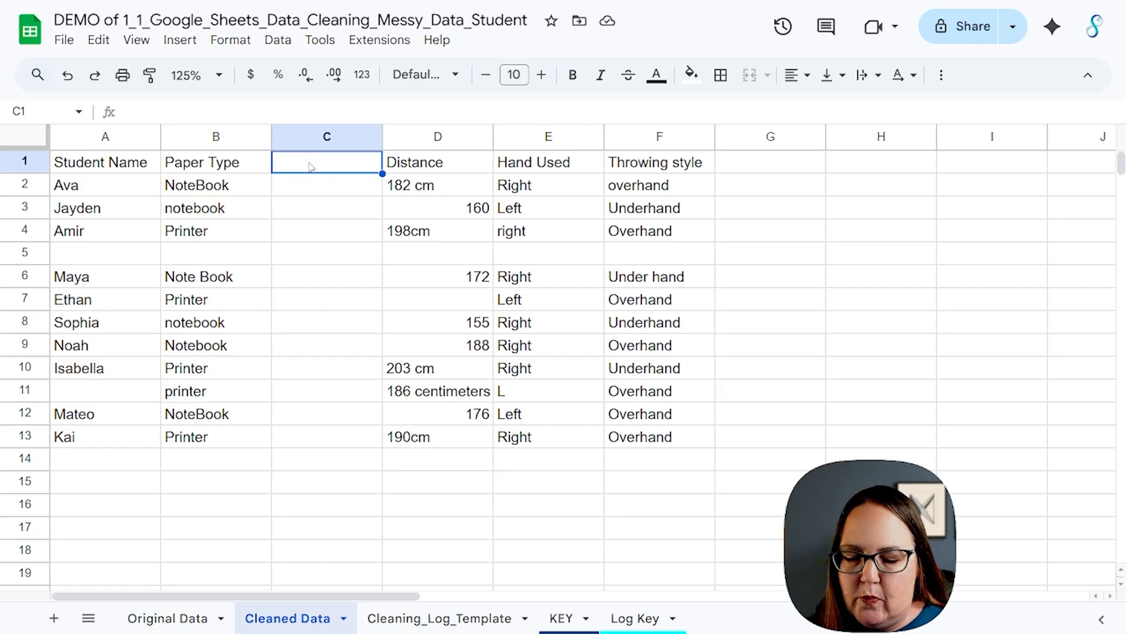
text(Paper_Type_Upper)
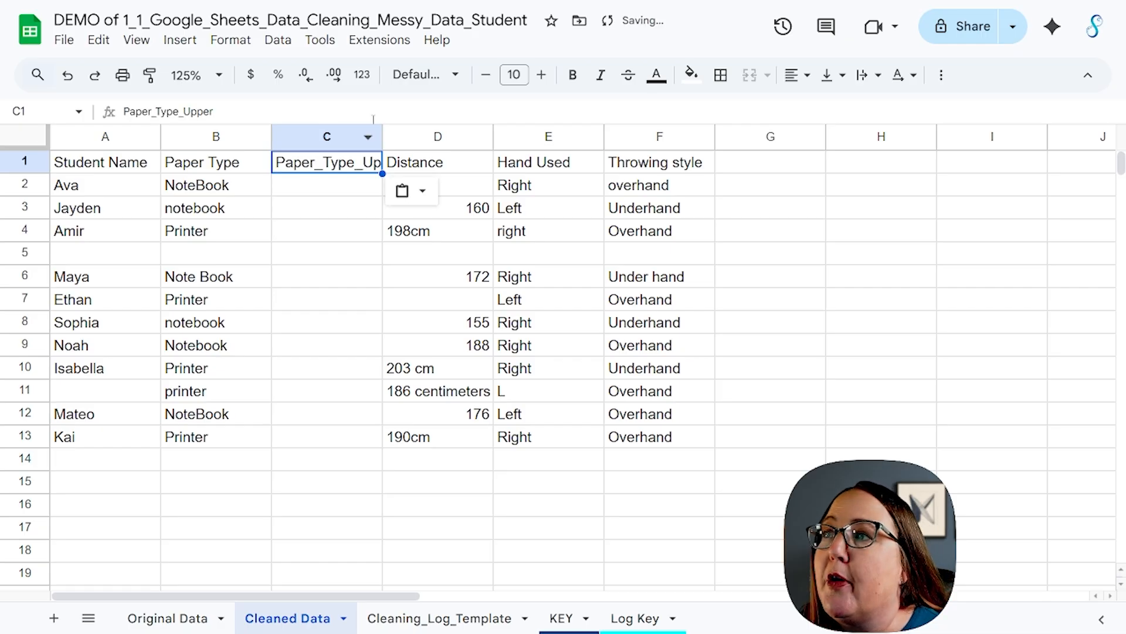
drag(382, 137, 418, 137)
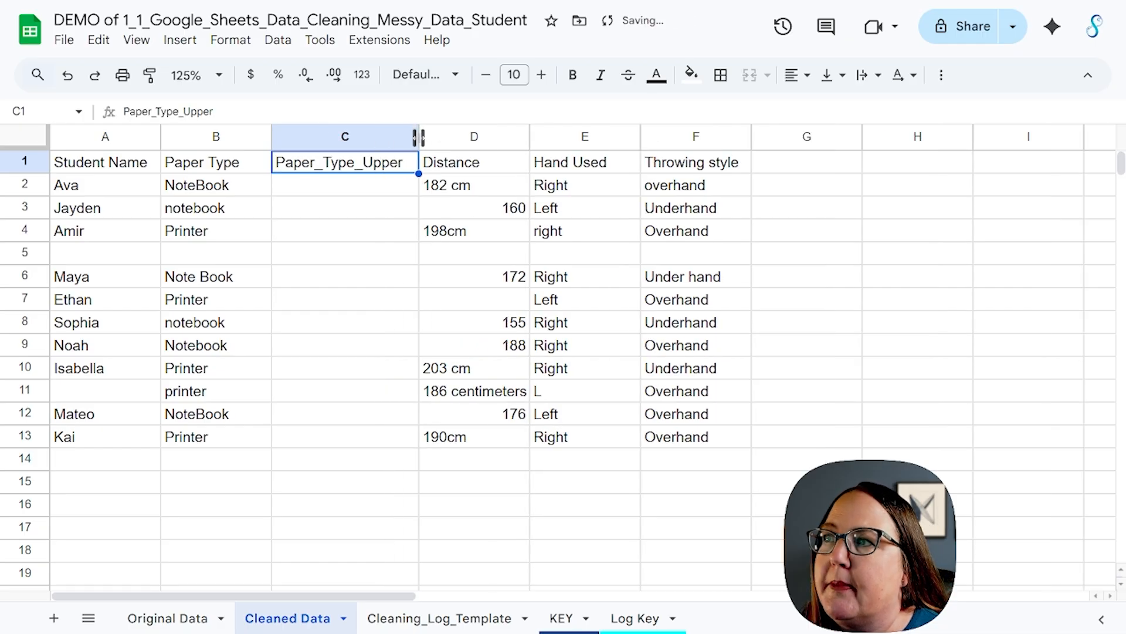
Enter an UPPER formula in C2 that converts the paper type in B2 to uppercase.
click(322, 184)
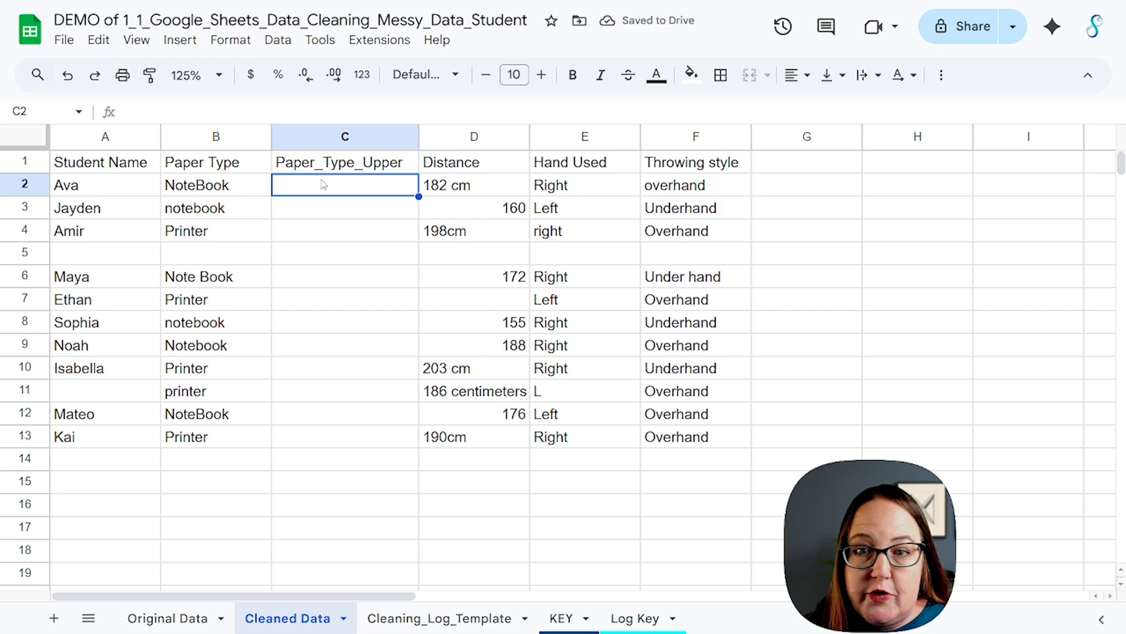
text(=)
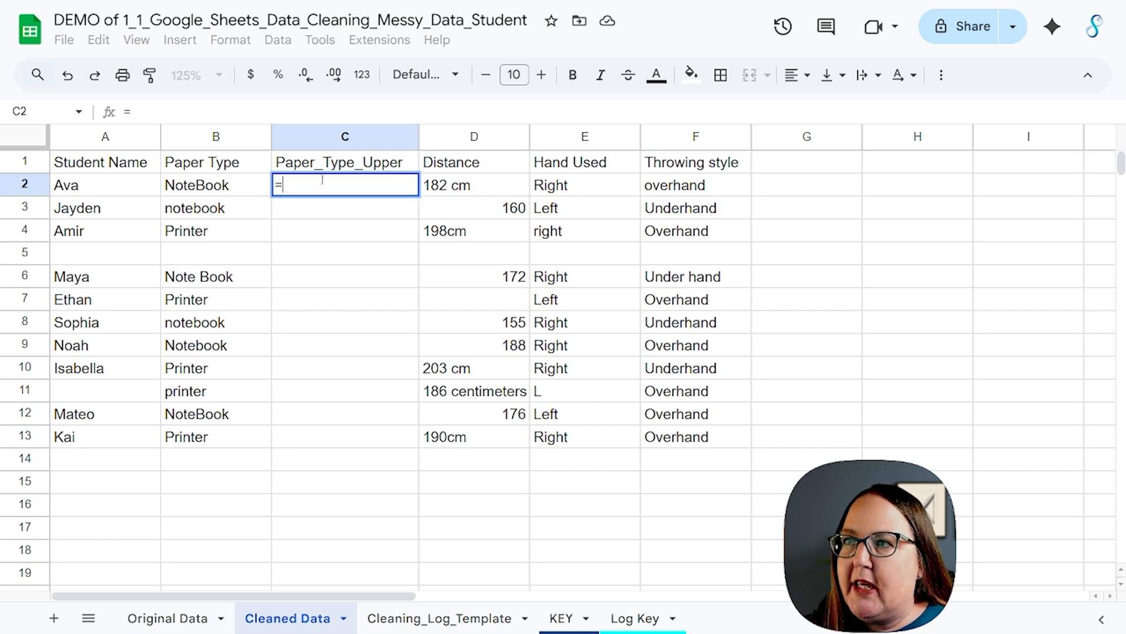
text(UPPER)
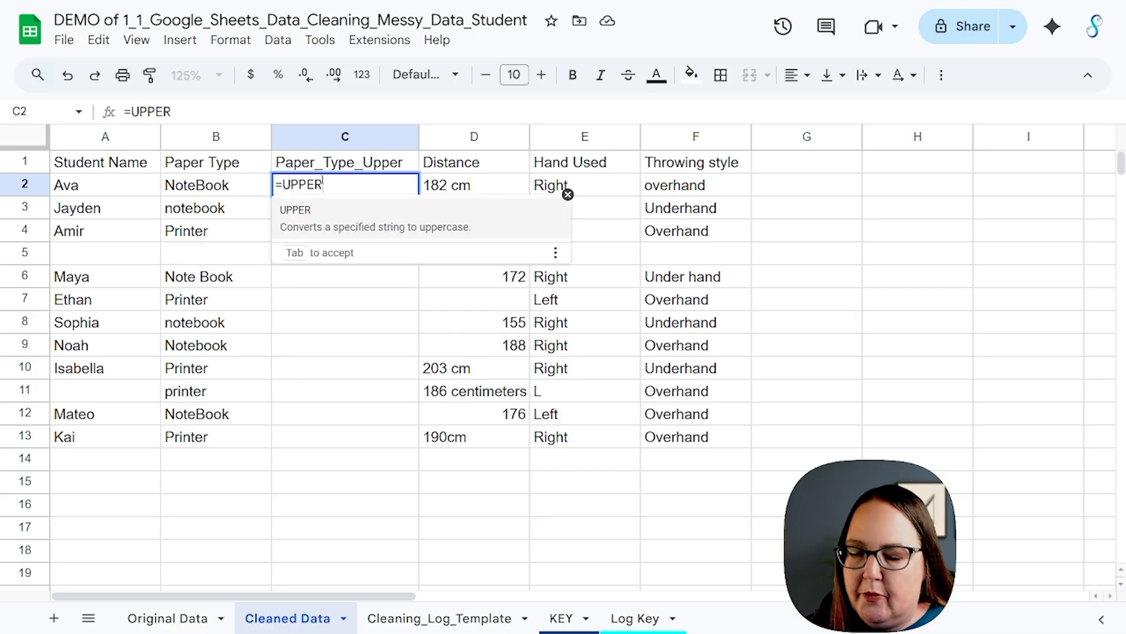
text(()
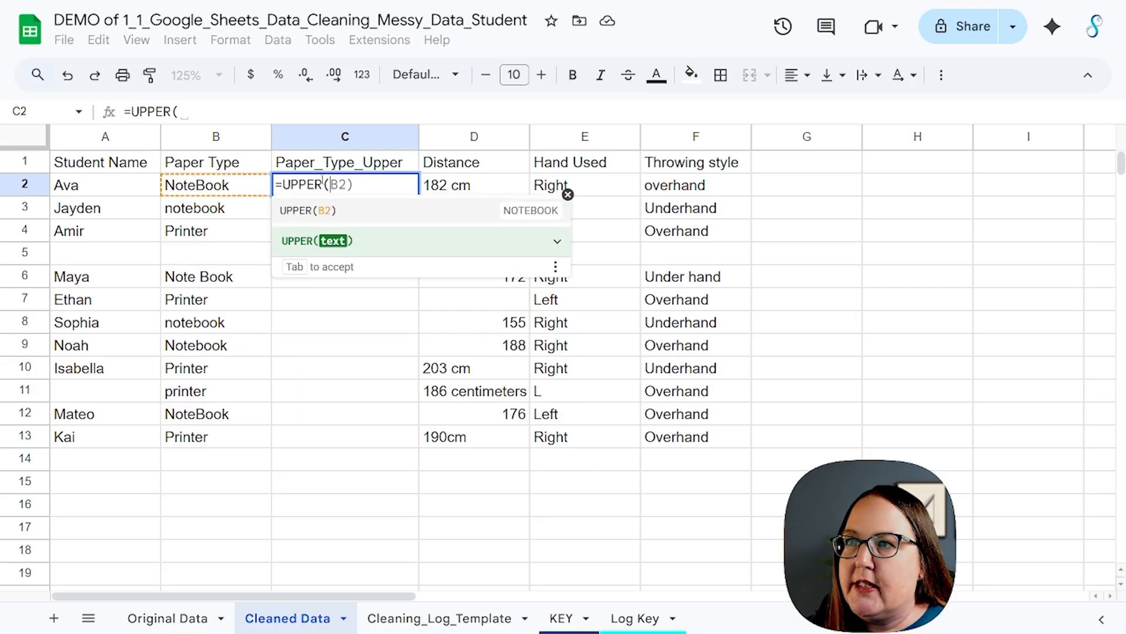
click(228, 188)
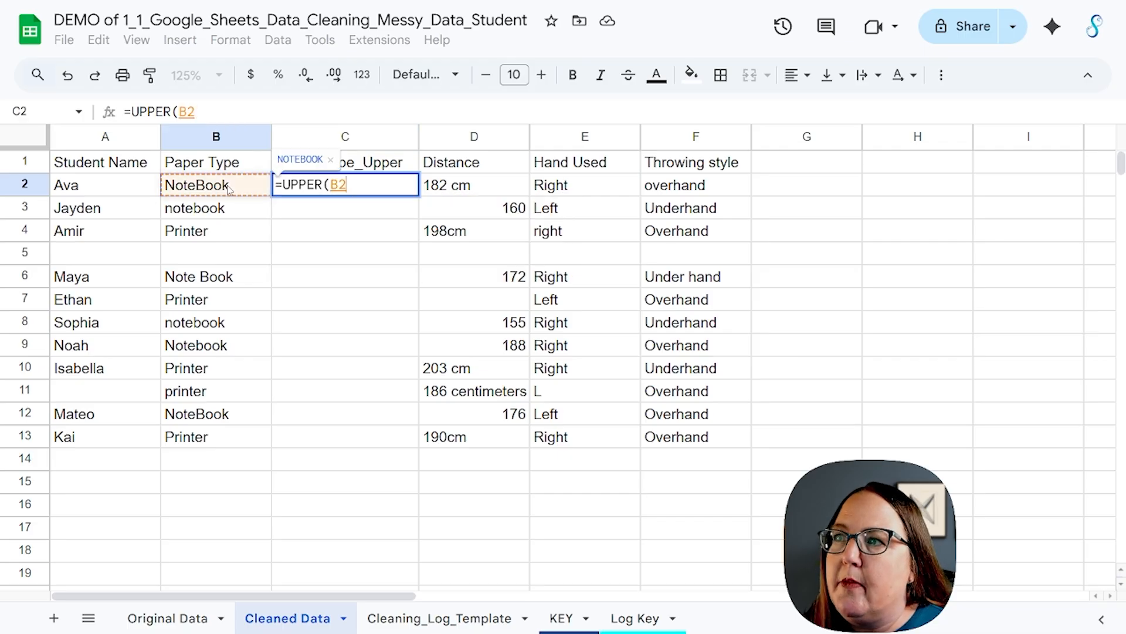
key(Return)
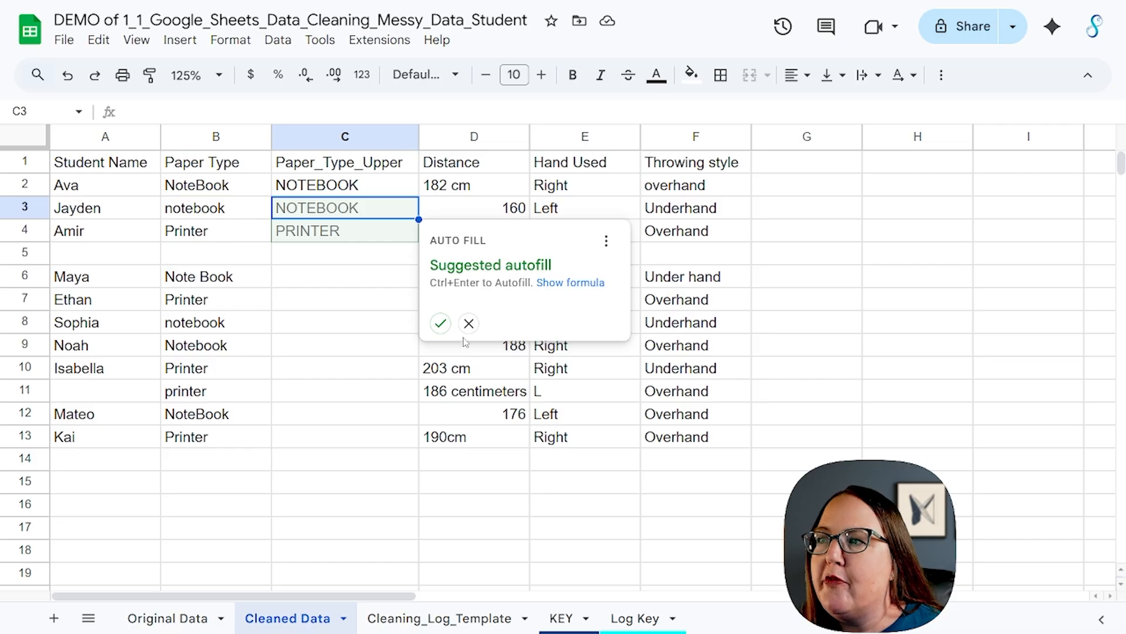
Accept the suggested autofill and extend the UPPER formula down the Paper_Type_Upper column through row 13.
click(440, 323)
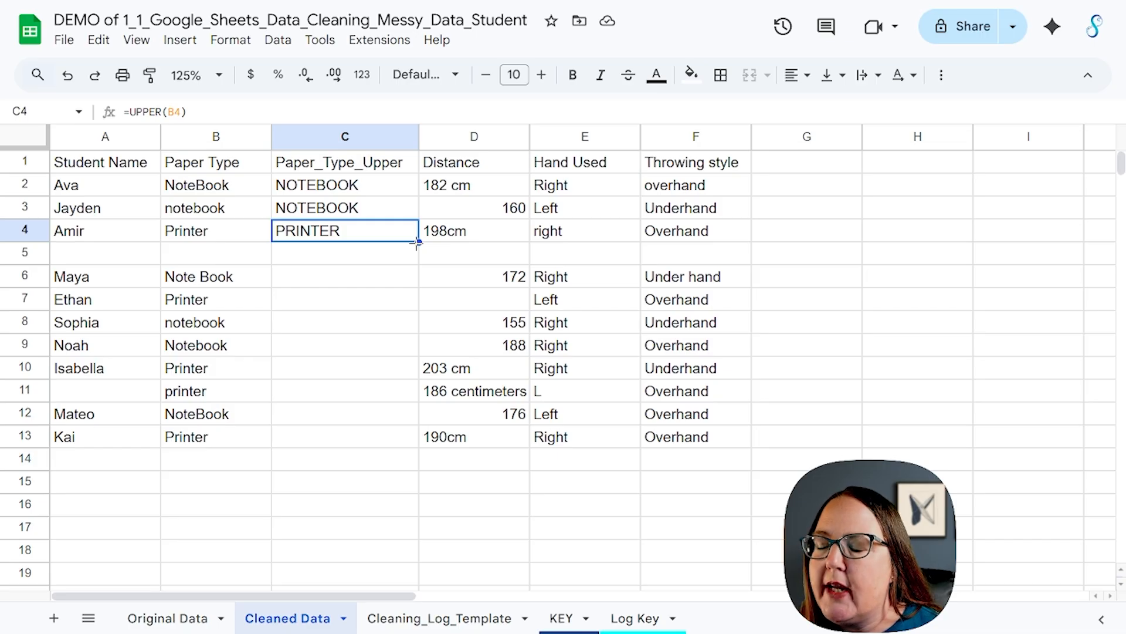
drag(417, 242, 402, 438)
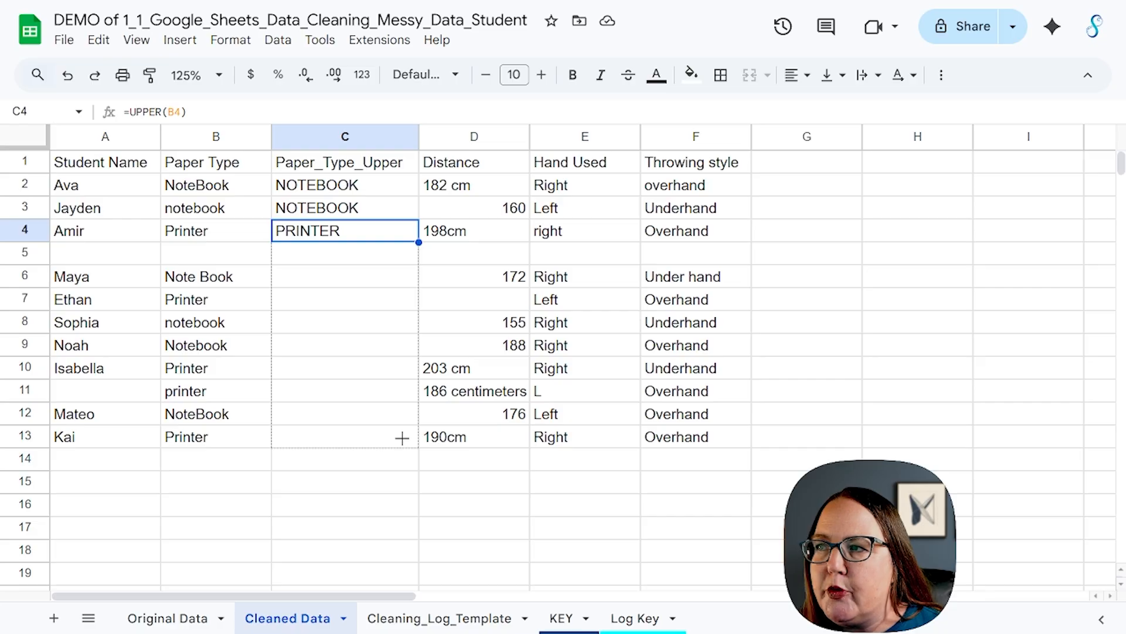
drag(402, 438, 405, 440)
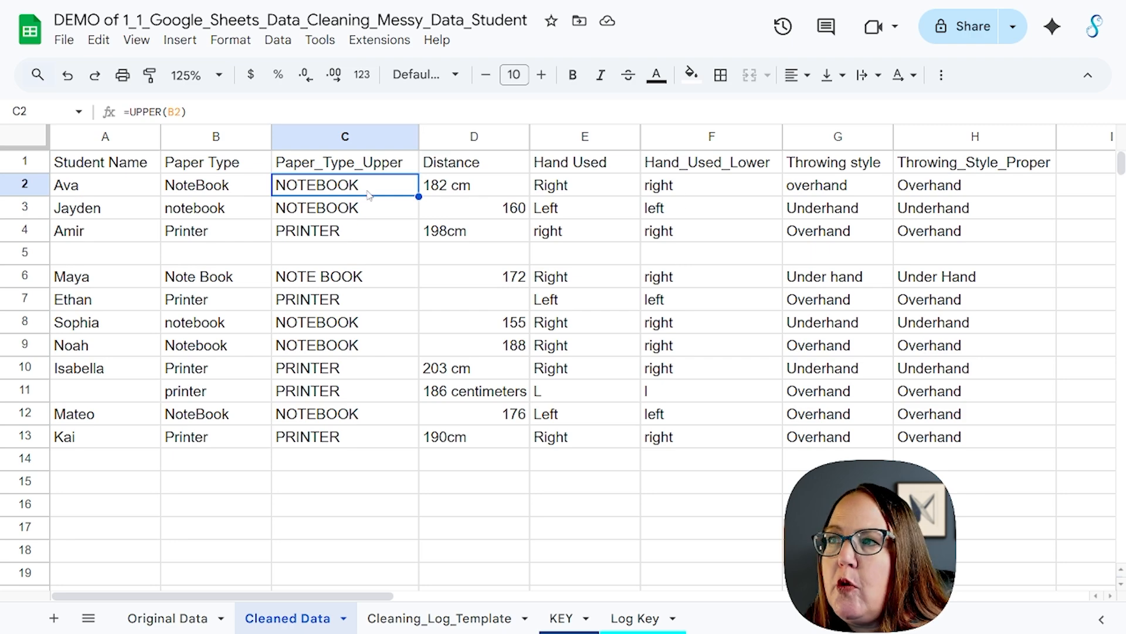
click(653, 186)
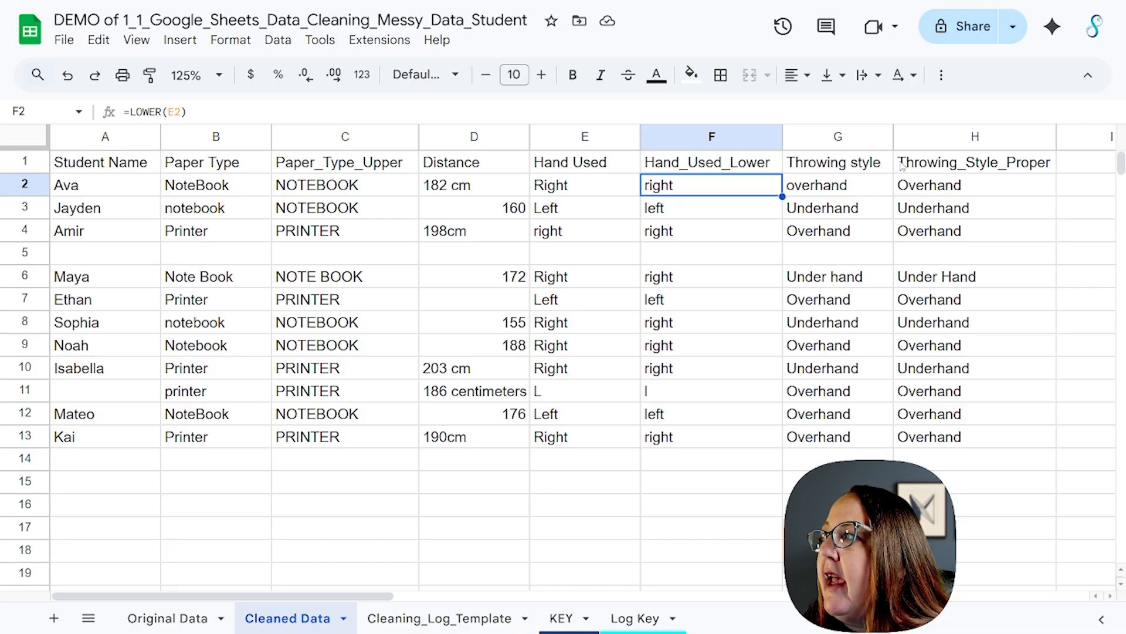
click(922, 191)
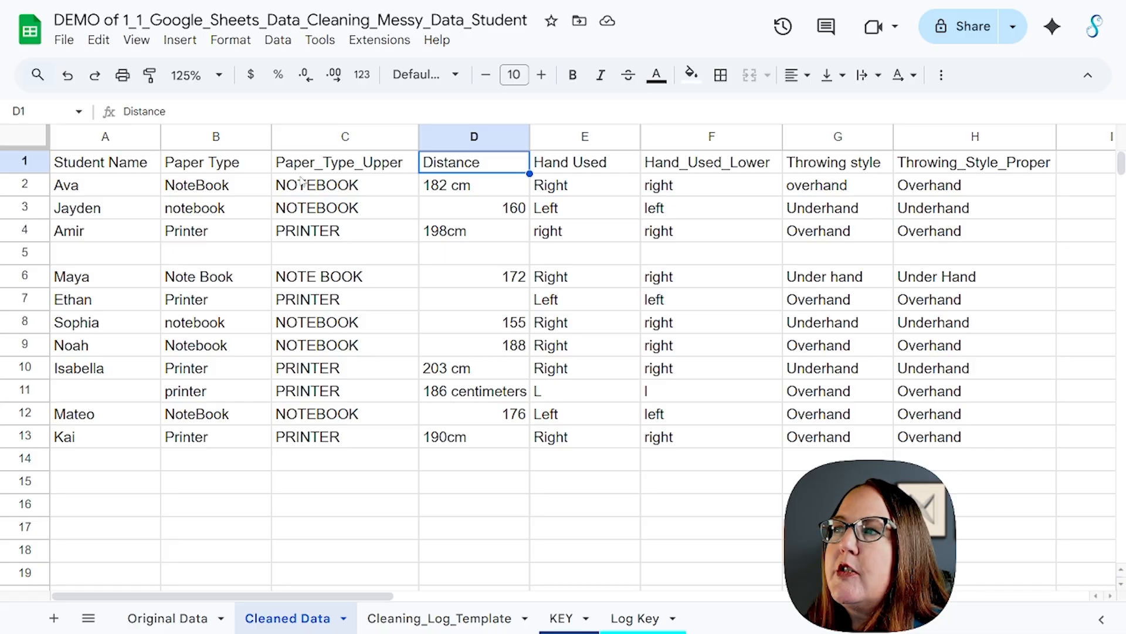
Rename the Distance header in D1 to "Distance_cm".
double_click(495, 166)
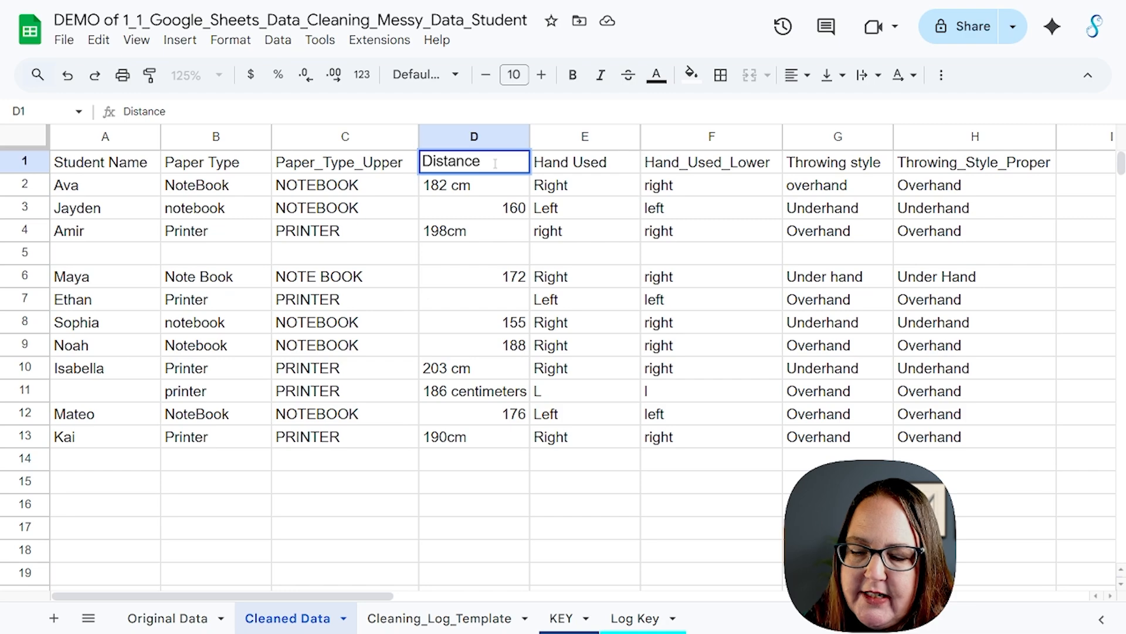
text(_cm)
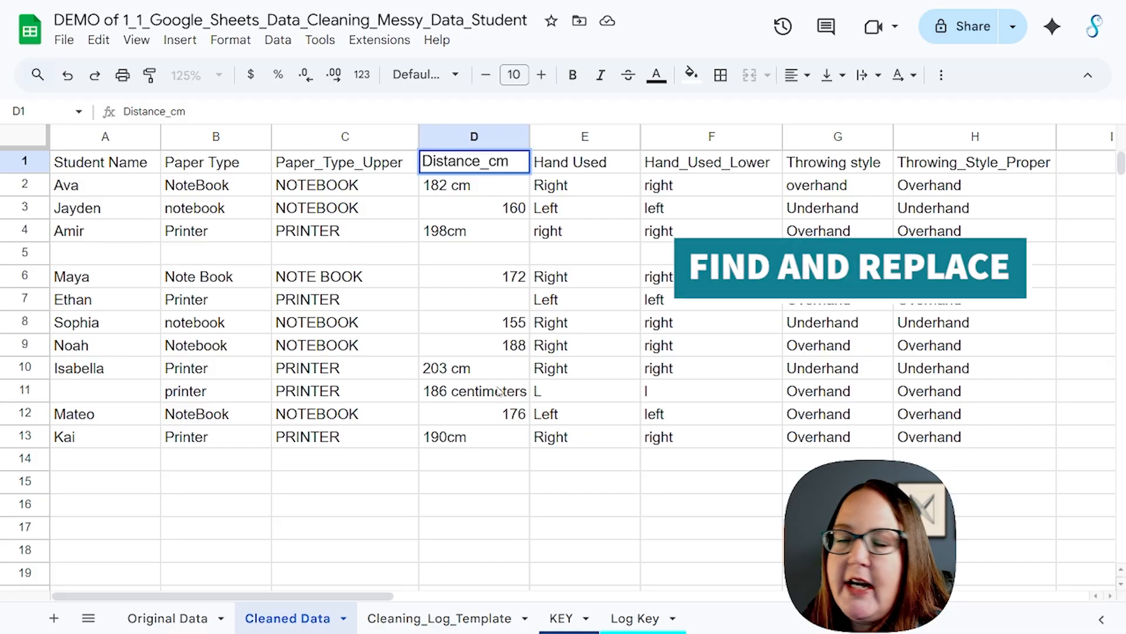
click(447, 234)
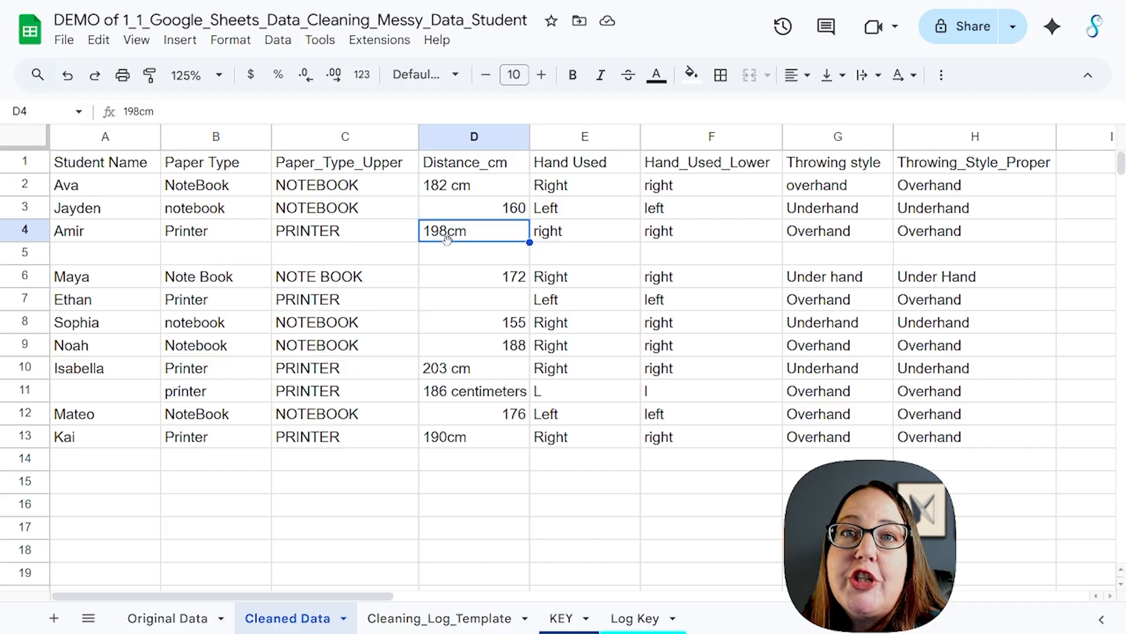
click(98, 39)
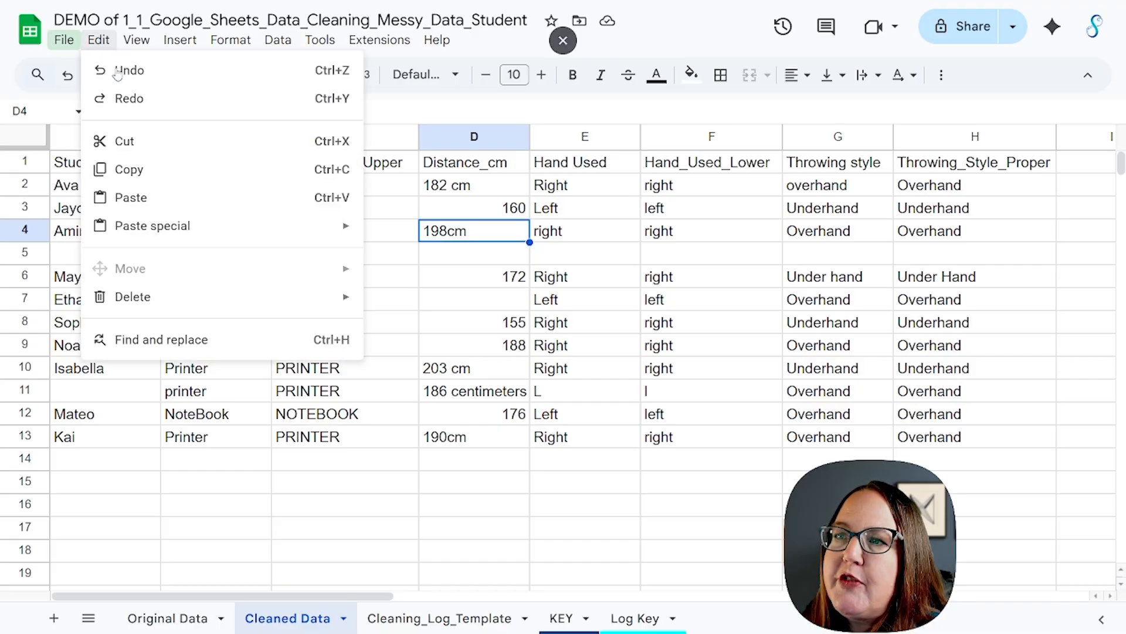
click(223, 341)
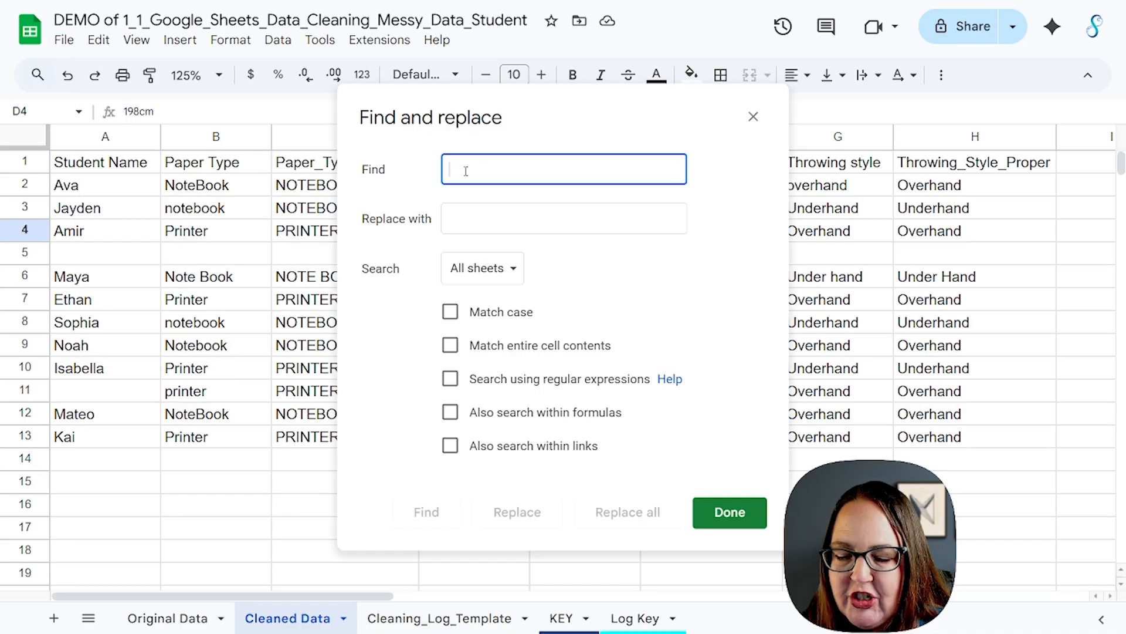
text(cm)
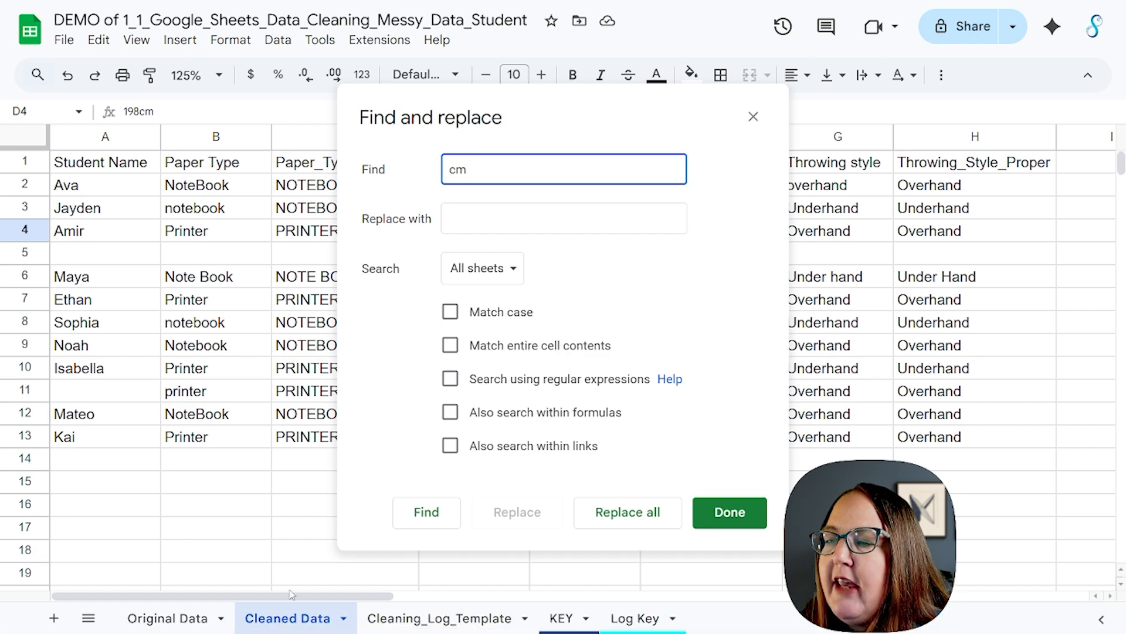
click(509, 269)
click(502, 296)
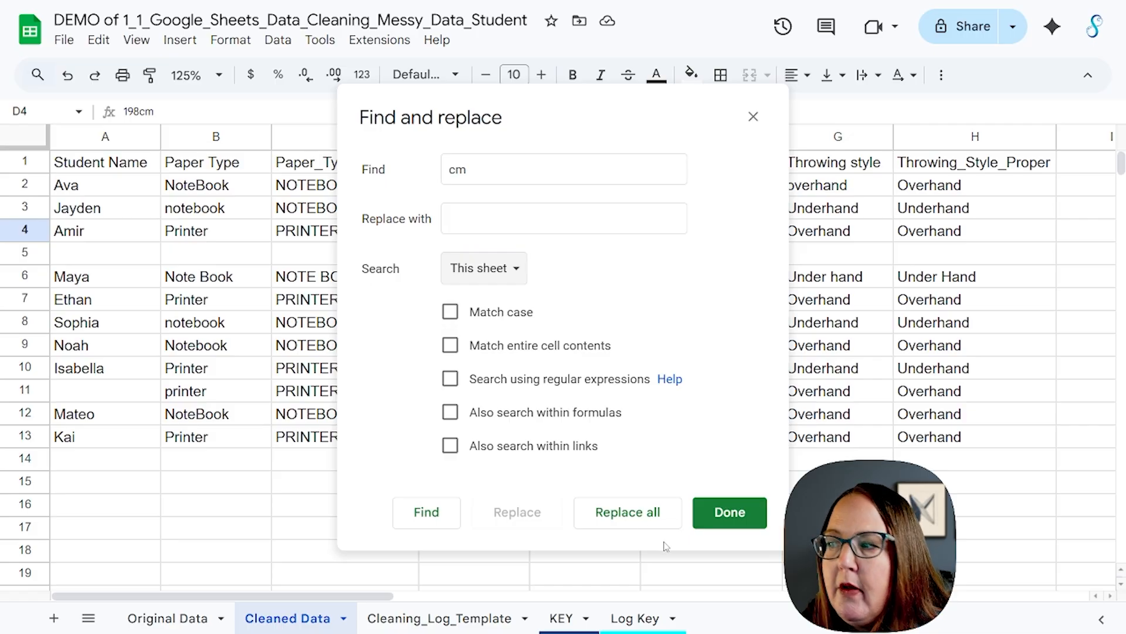
key(Escape)
Use Find and replace on the range D2:D13 to replace every "cm" in the distances with nothing.
click(496, 192)
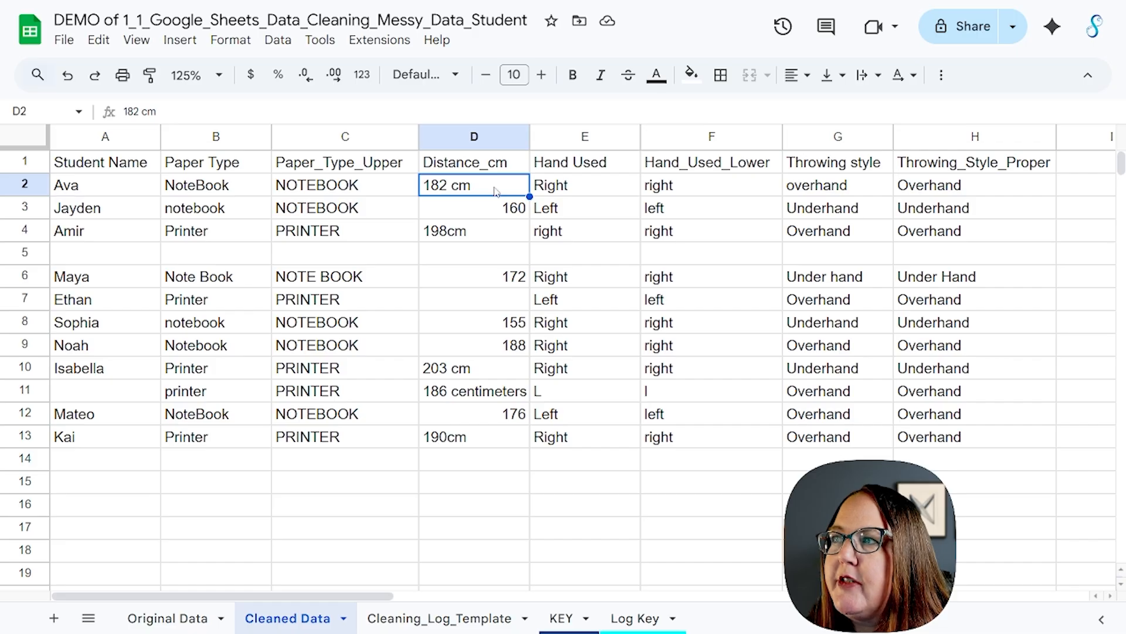
drag(496, 193, 528, 451)
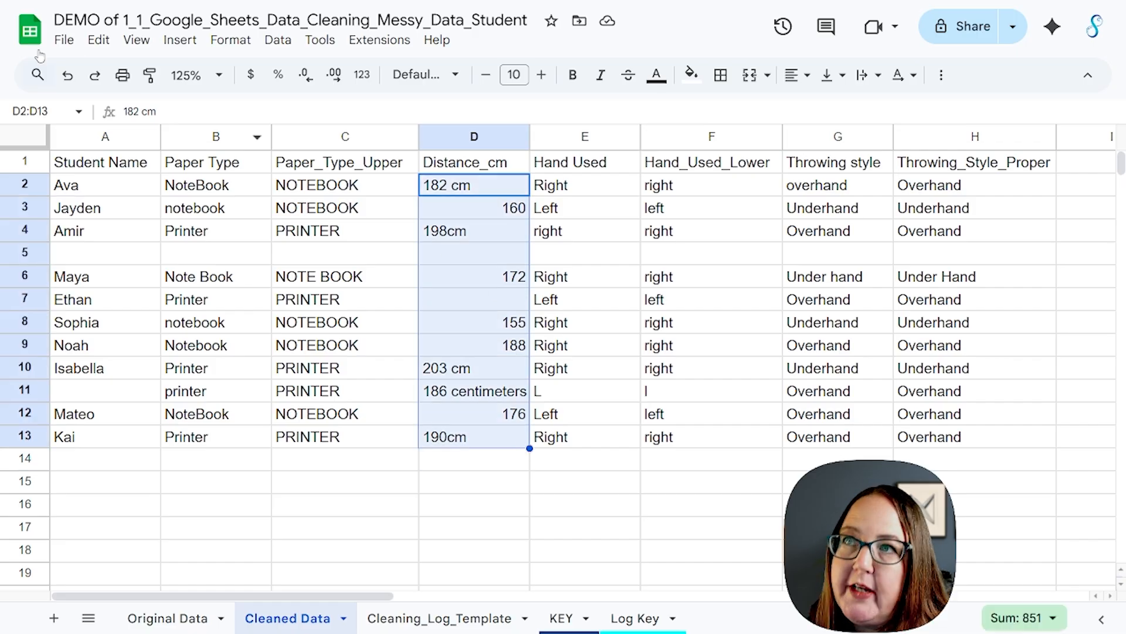
click(95, 40)
click(210, 338)
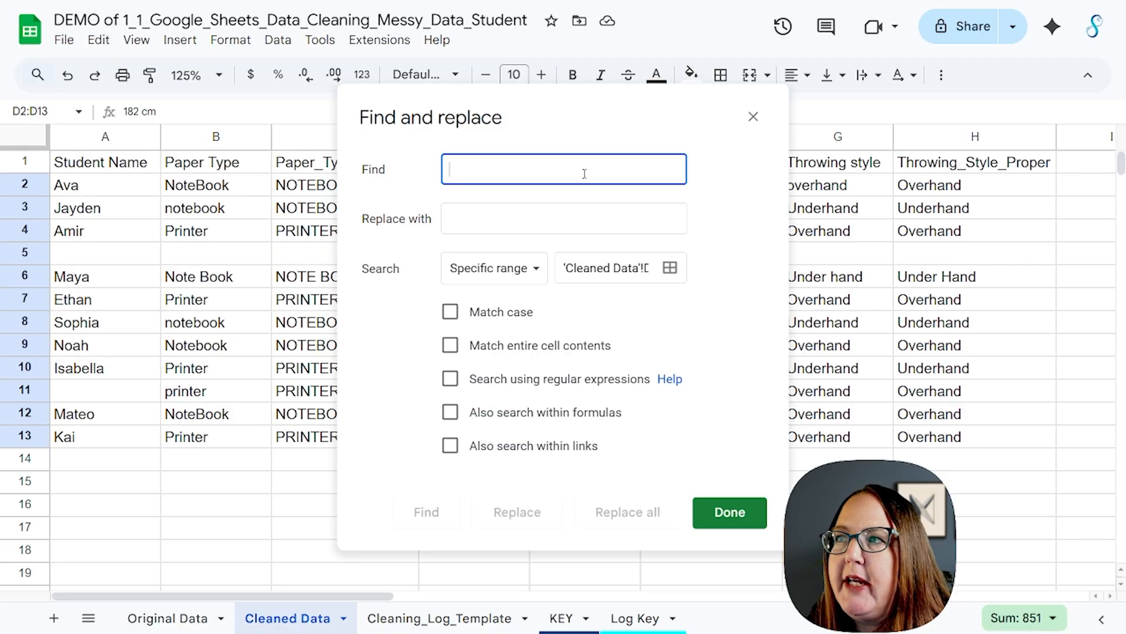
text(cm)
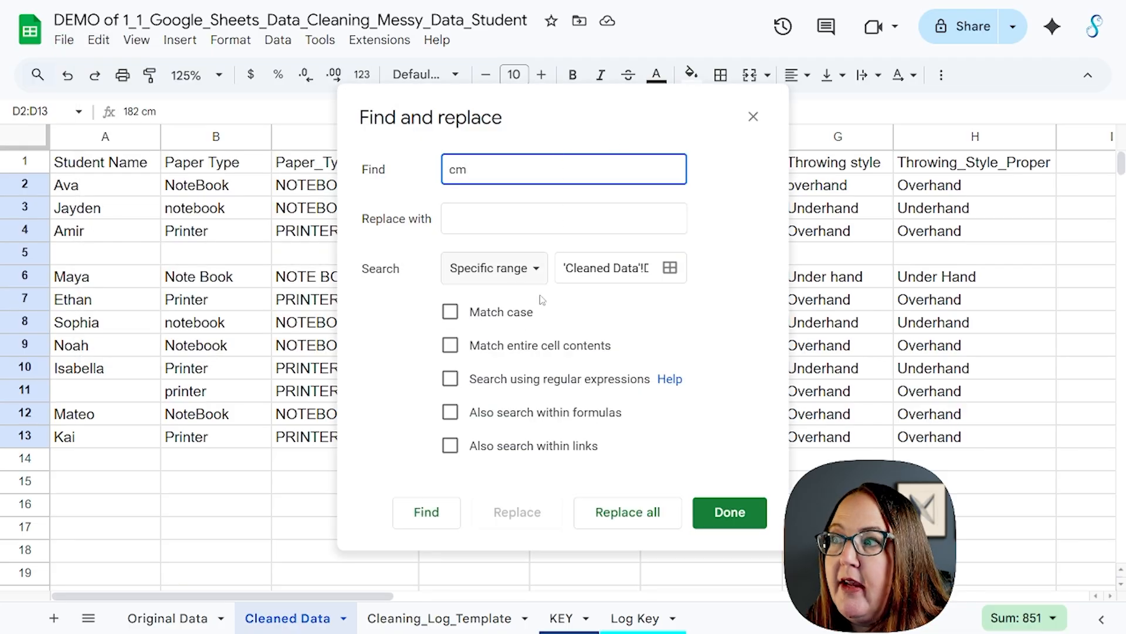
click(496, 269)
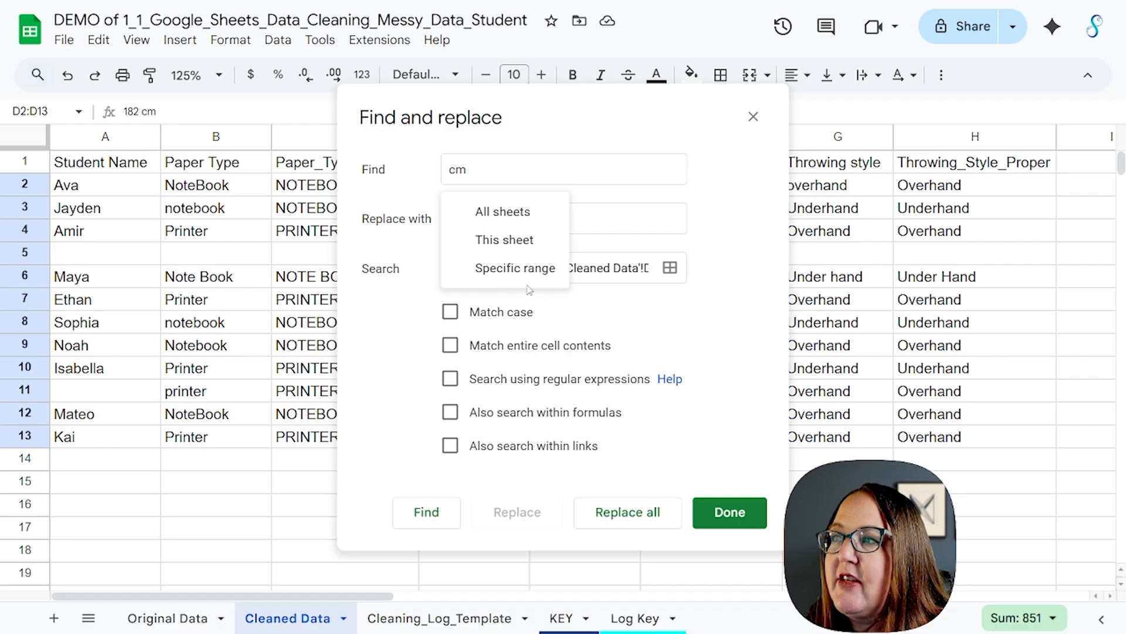
click(607, 302)
click(458, 314)
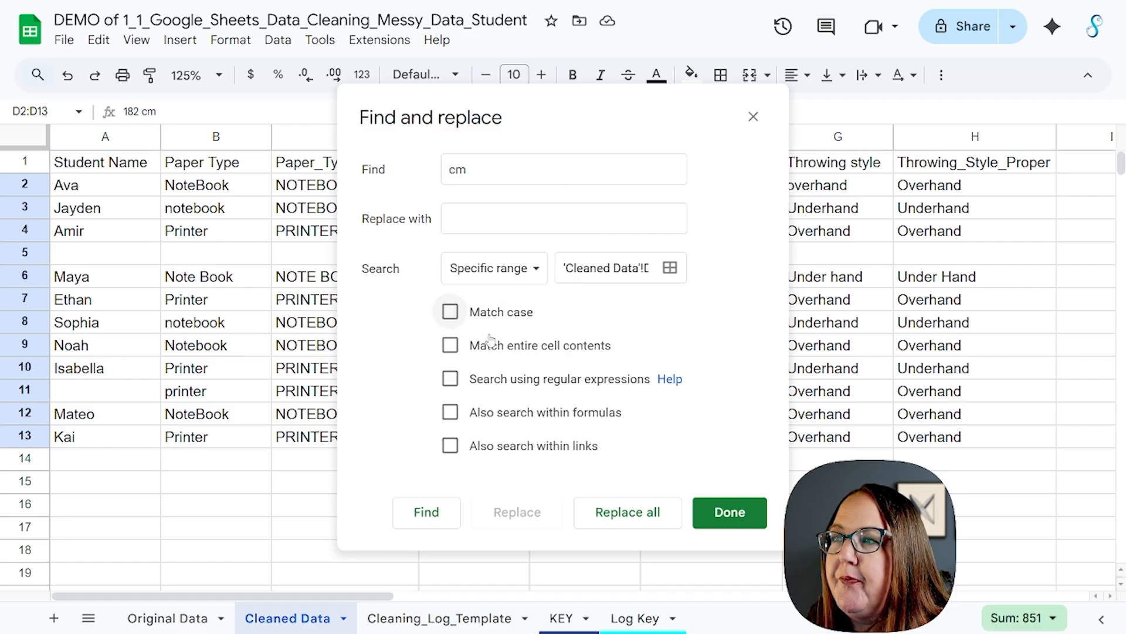
click(625, 519)
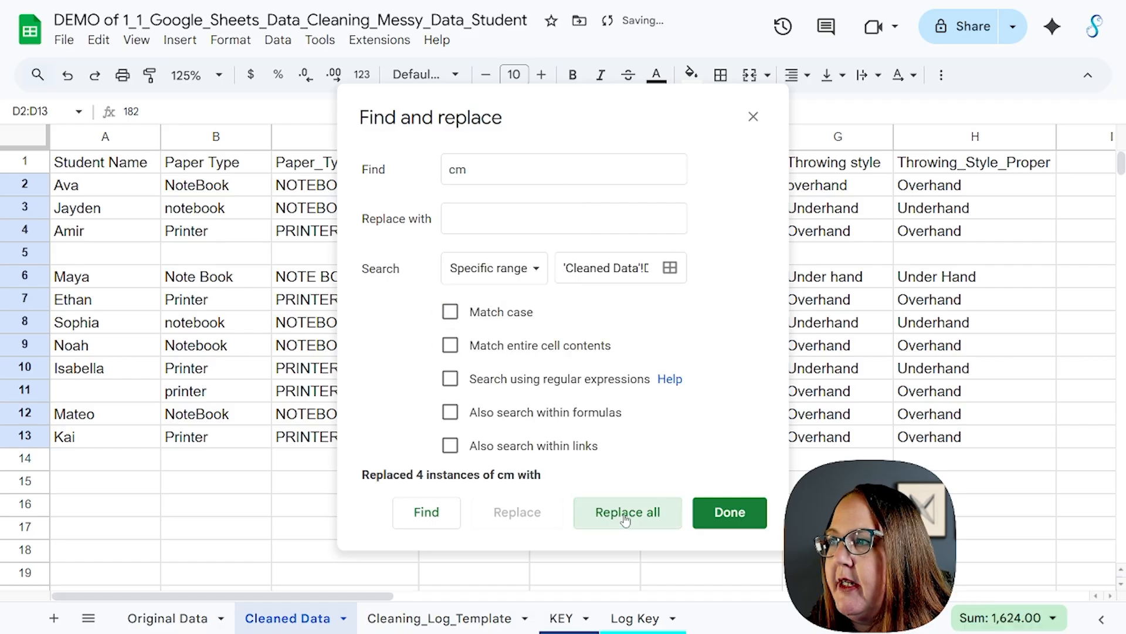
click(723, 516)
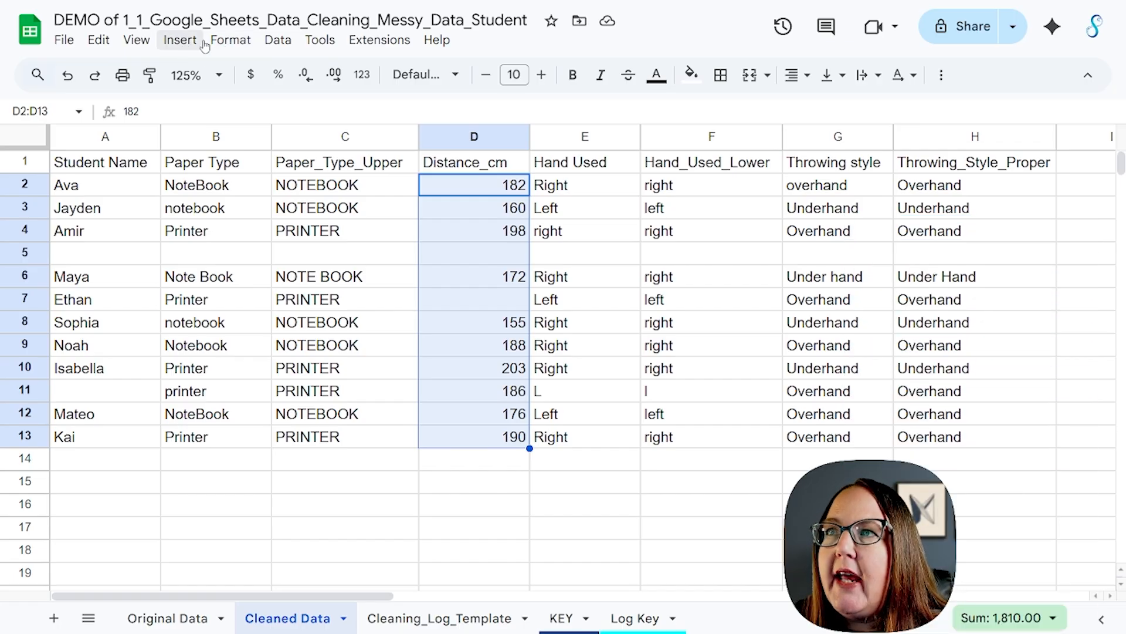
Format the distance values in D2:D13 as Number with two decimals.
click(229, 40)
mouse_move(300, 122)
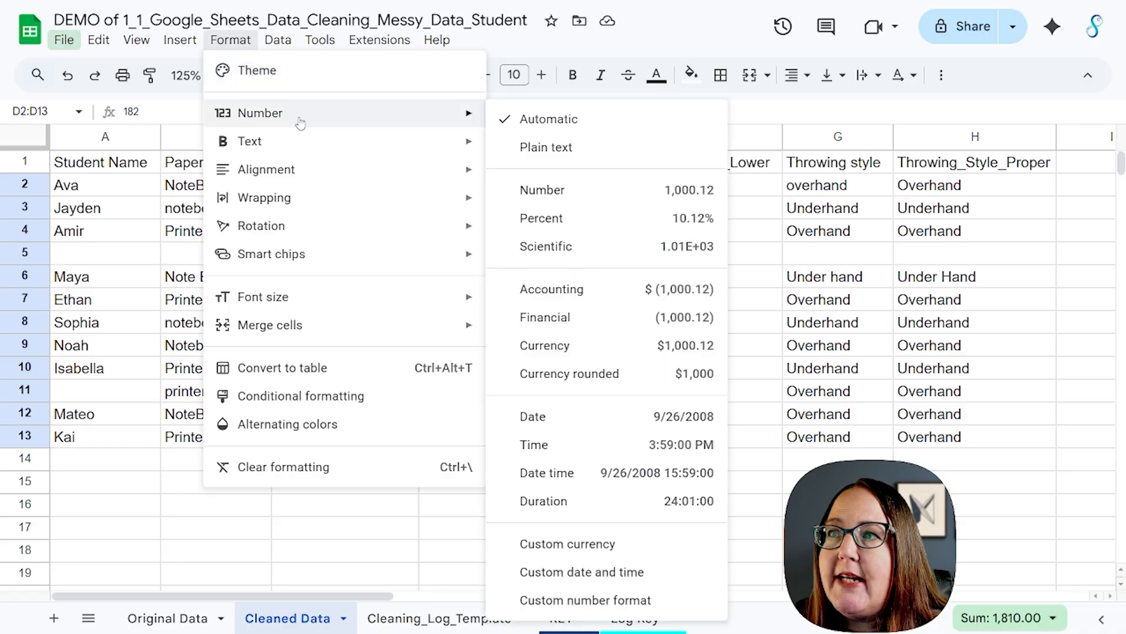
click(561, 201)
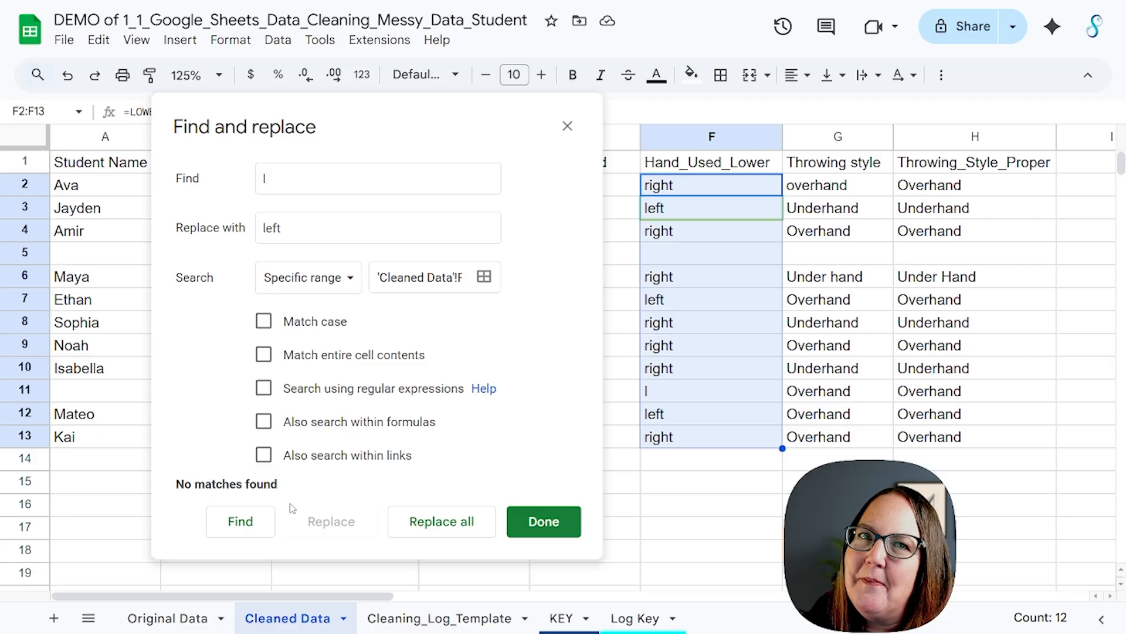
drag(189, 118, 182, 157)
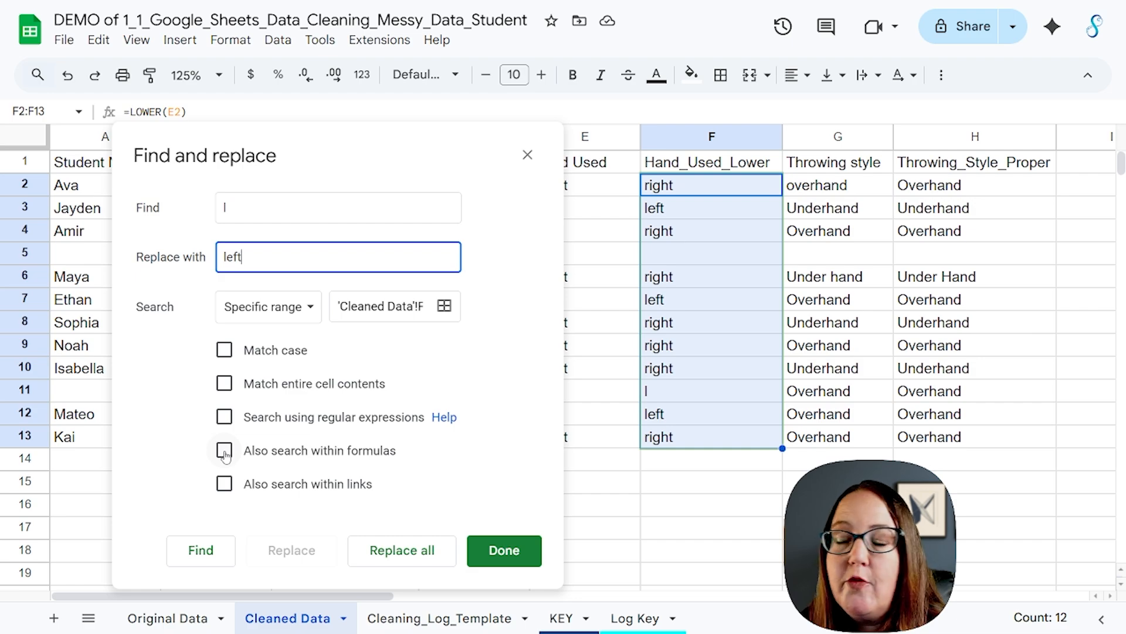
click(224, 451)
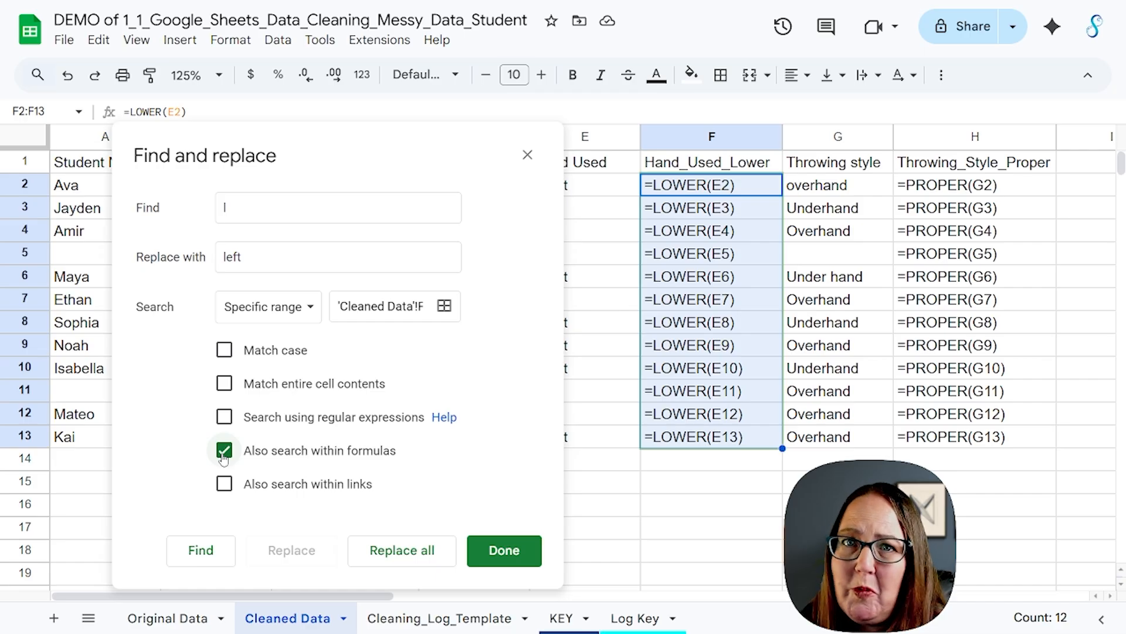
key(Escape)
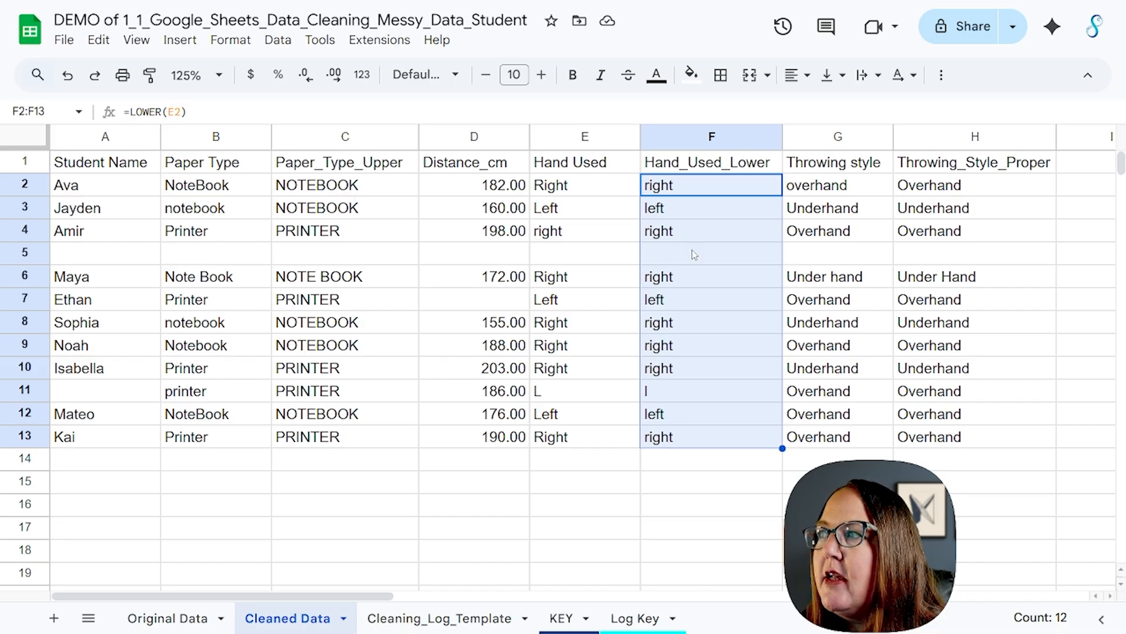
Convert the LOWER formulas in F2:F13 to static text by copying them and pasting values only in place, and check several cells.
click(98, 40)
click(130, 169)
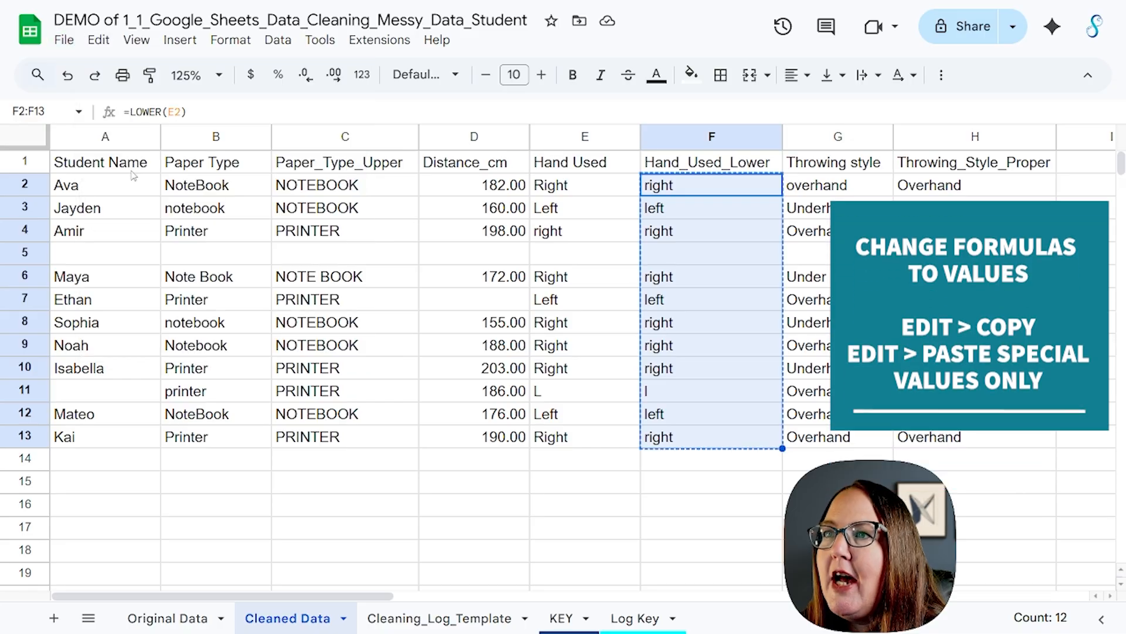
click(98, 40)
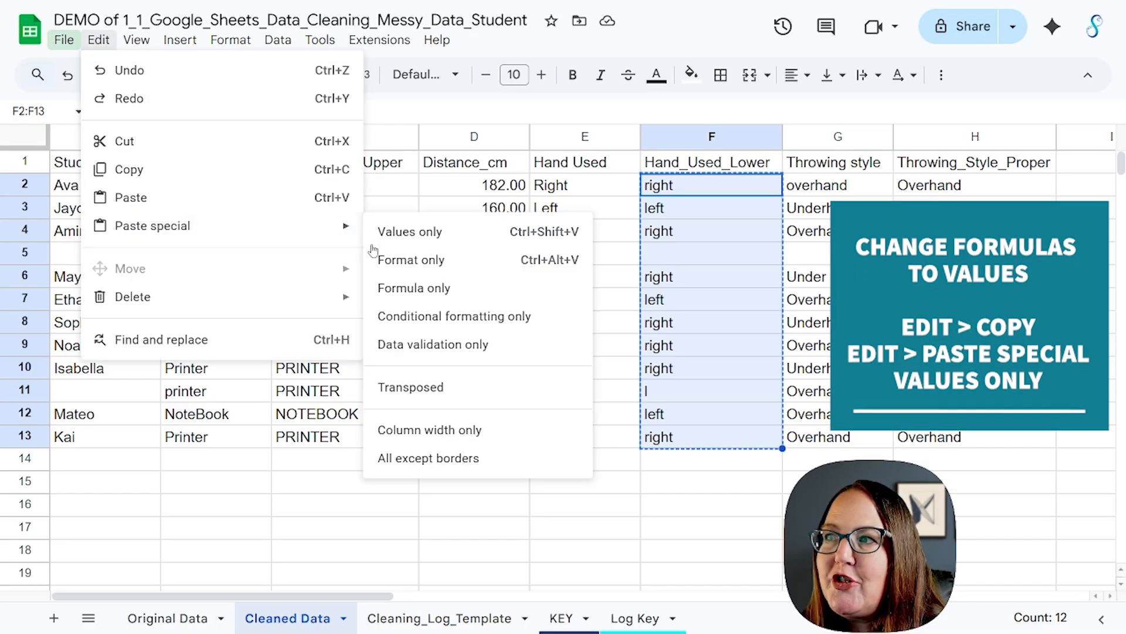
click(415, 244)
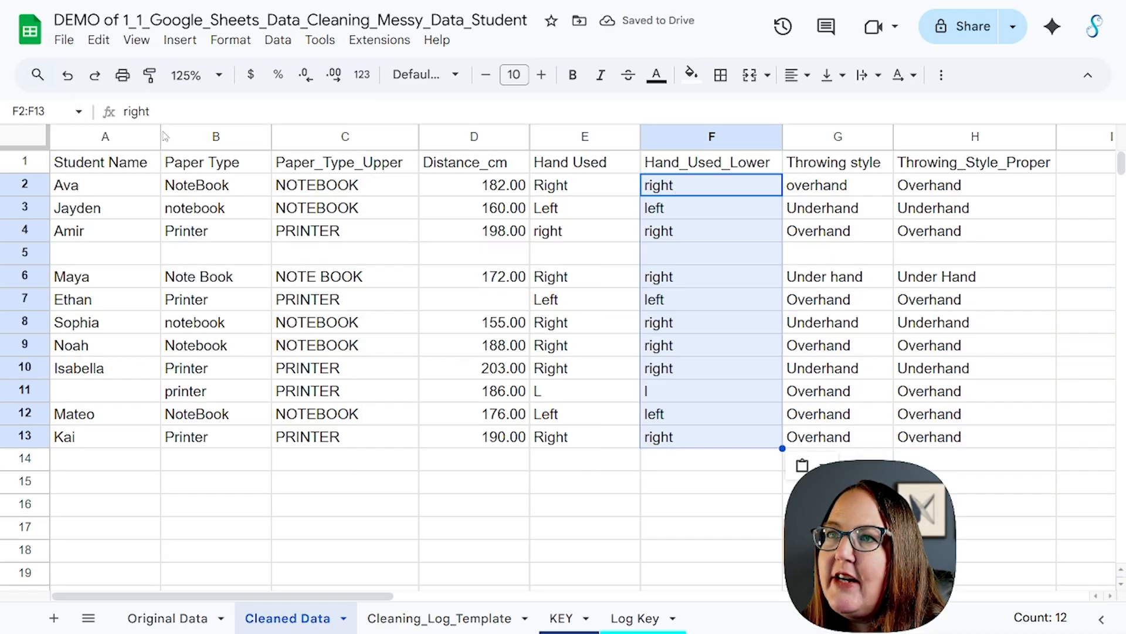
click(658, 212)
click(658, 232)
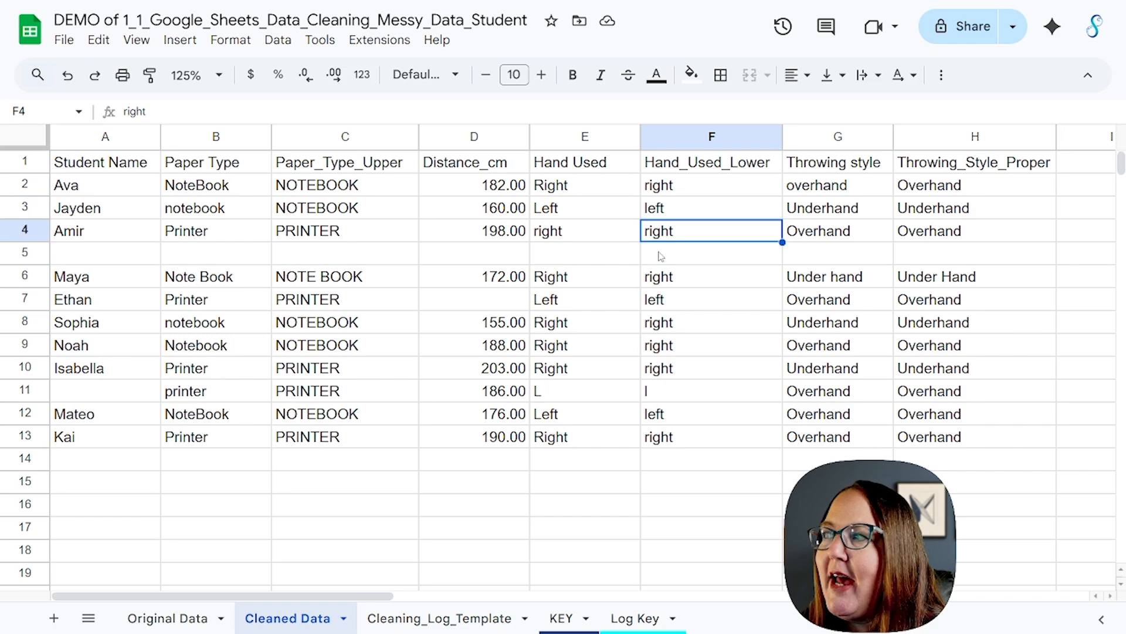
click(660, 259)
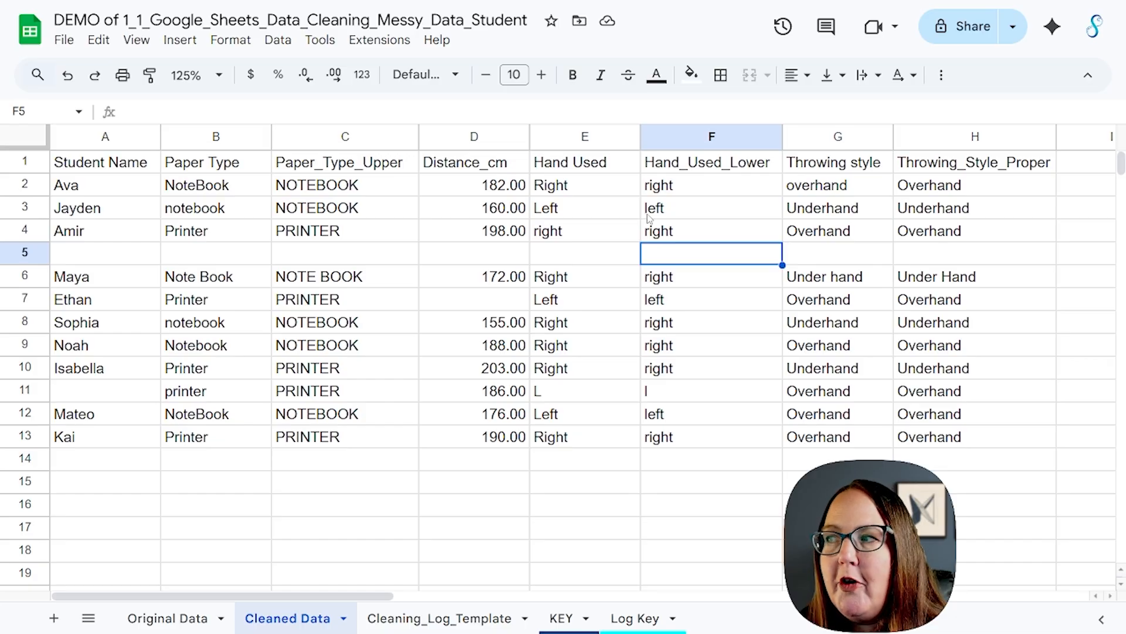
Complete the abbreviated Hand_Used_Lower entry in F11 so it reads "left".
click(671, 397)
double_click(670, 395)
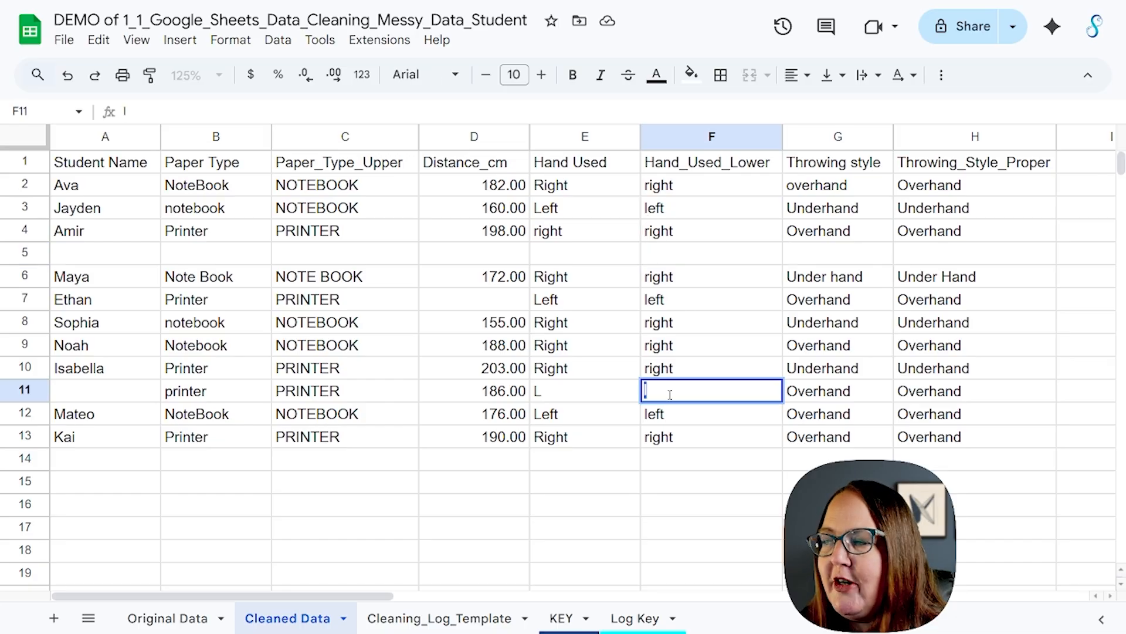
text(eft)
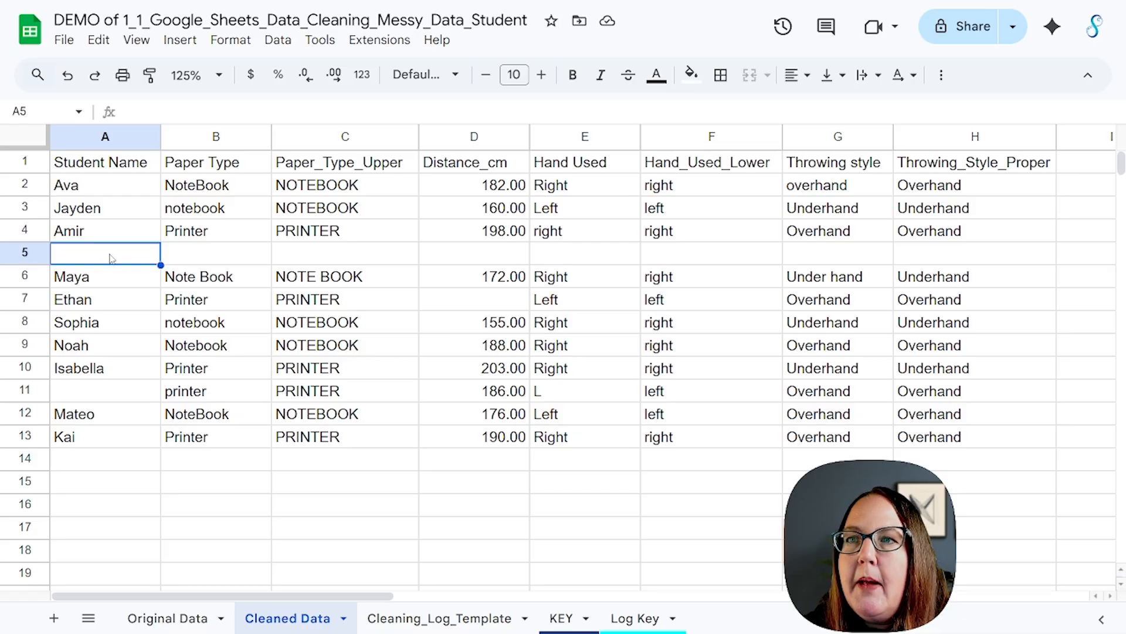
Delete the blank row 5 from the Cleaned Data sheet.
right_click(43, 255)
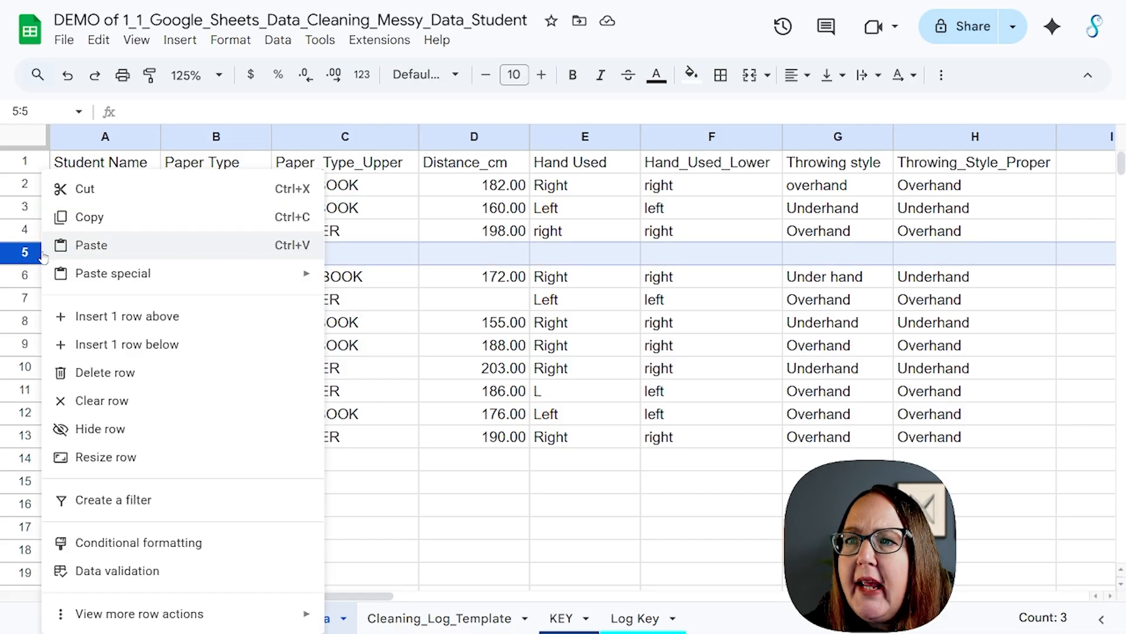
click(76, 372)
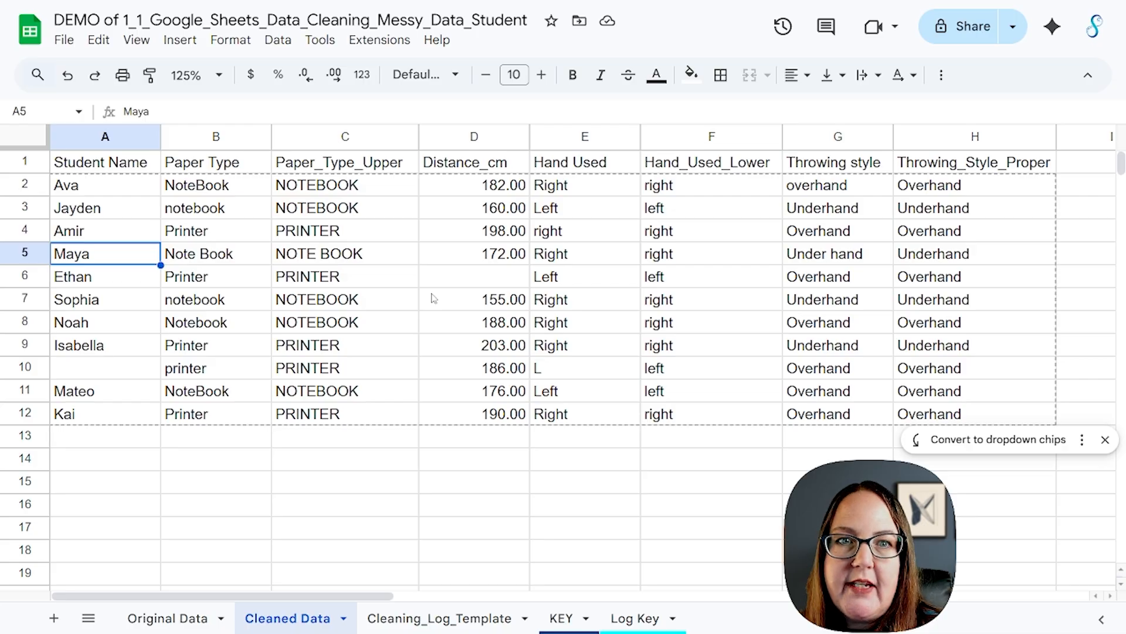
Enter "MISSING" in the empty distance cell D6 and the empty student name cell A10.
click(455, 281)
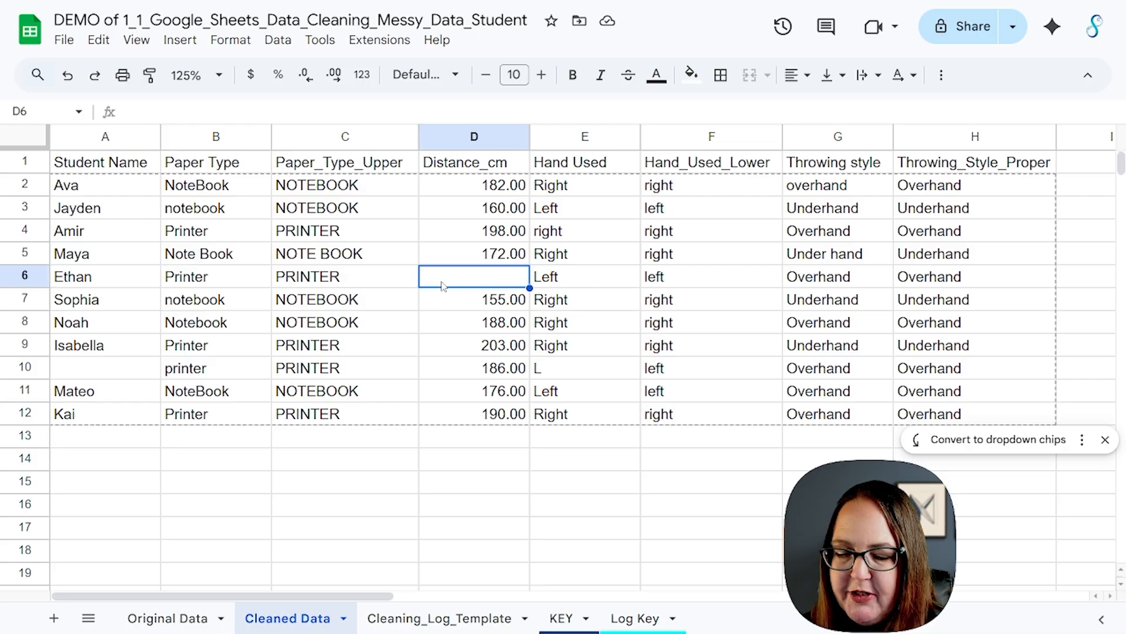
text(MISSING)
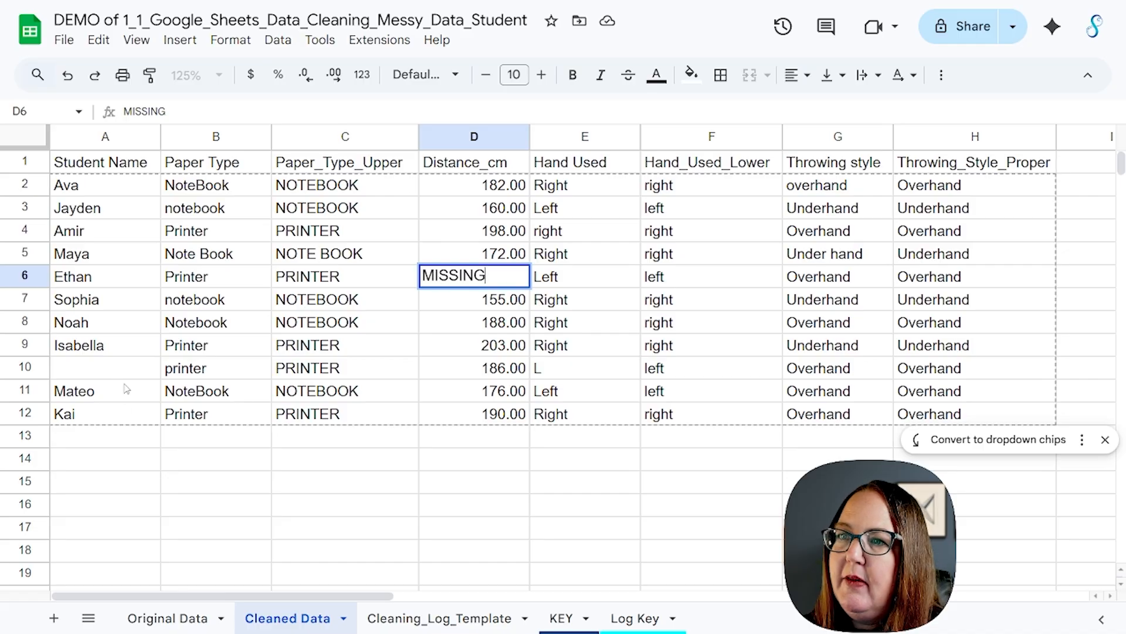
click(106, 379)
text(MISSING)
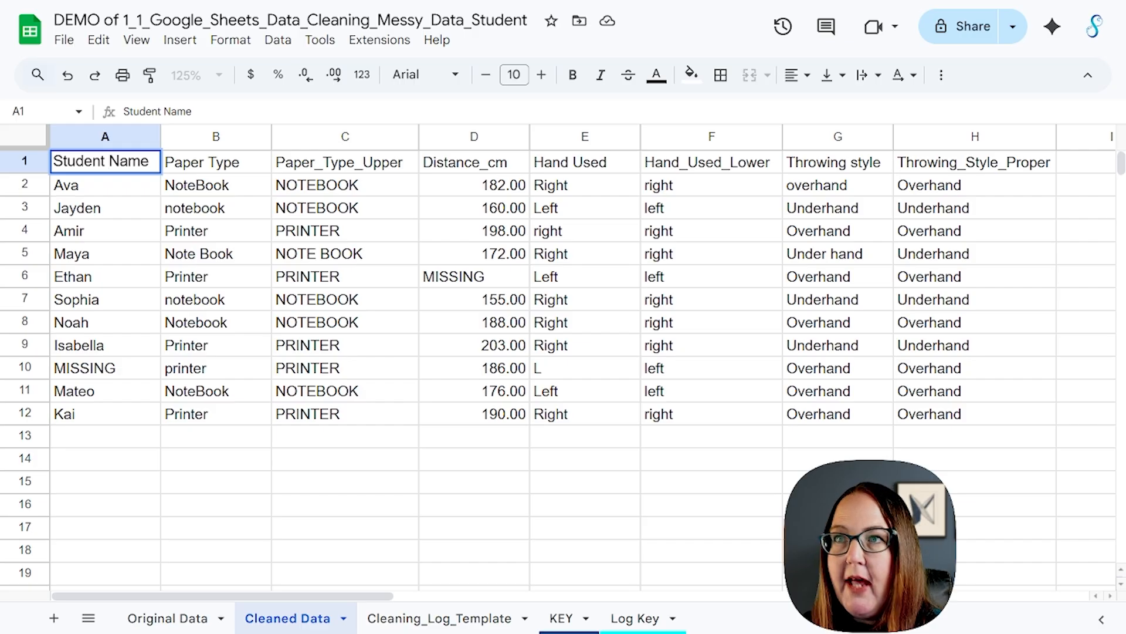
Rename the column header in A1 of the Cleaned Data sheet as Student_Name, replacing its space with an underscore.
key(BackSpace)
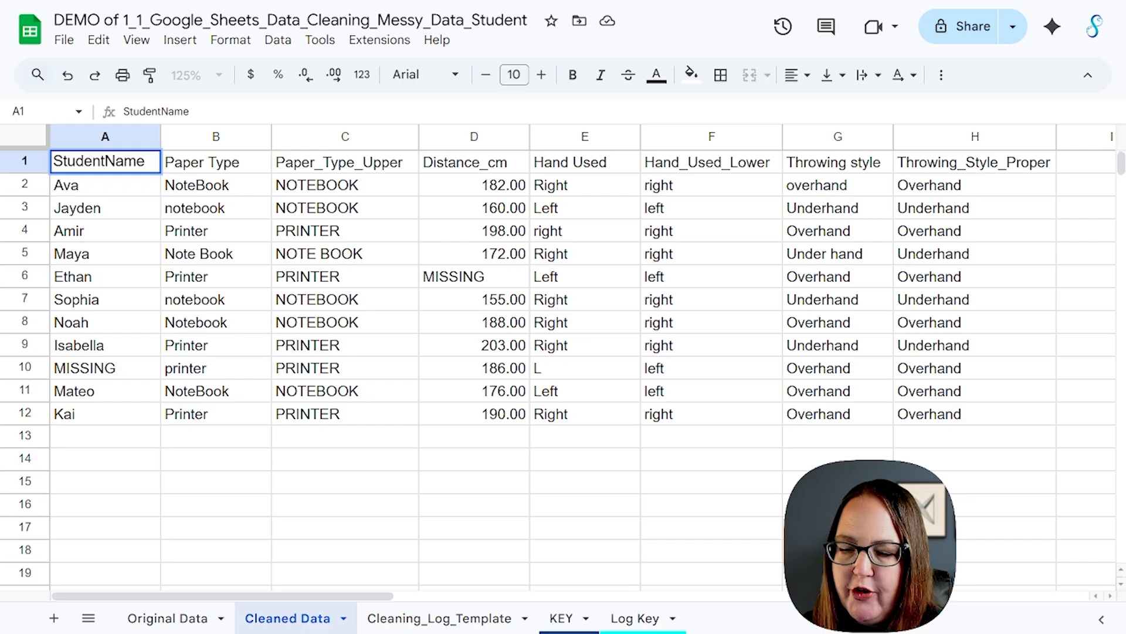
text(_)
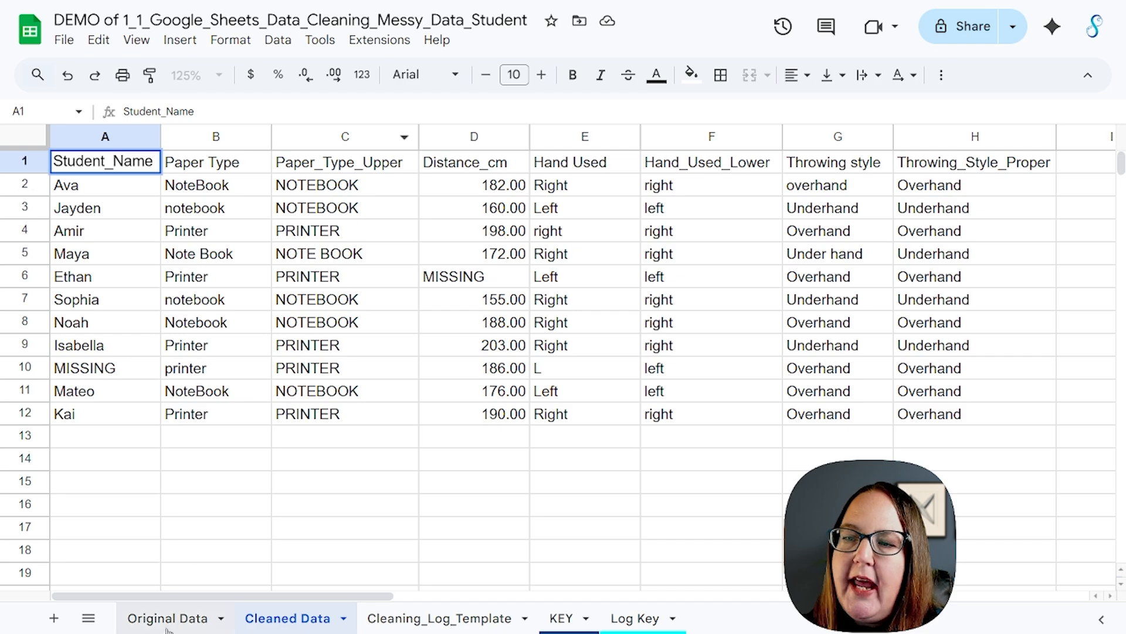
mouse_move(167, 622)
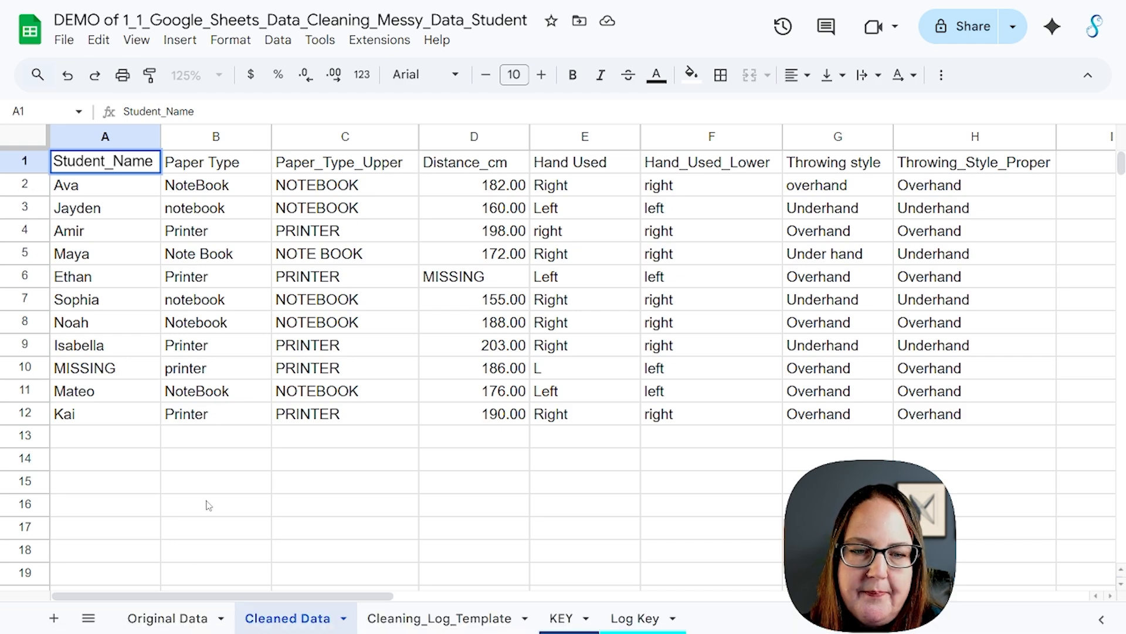
Switch to Adobe Acrobat to review the Data Cleaning student handout's table and questions, and view the Google Sheets Quick Reference.
key(F11)
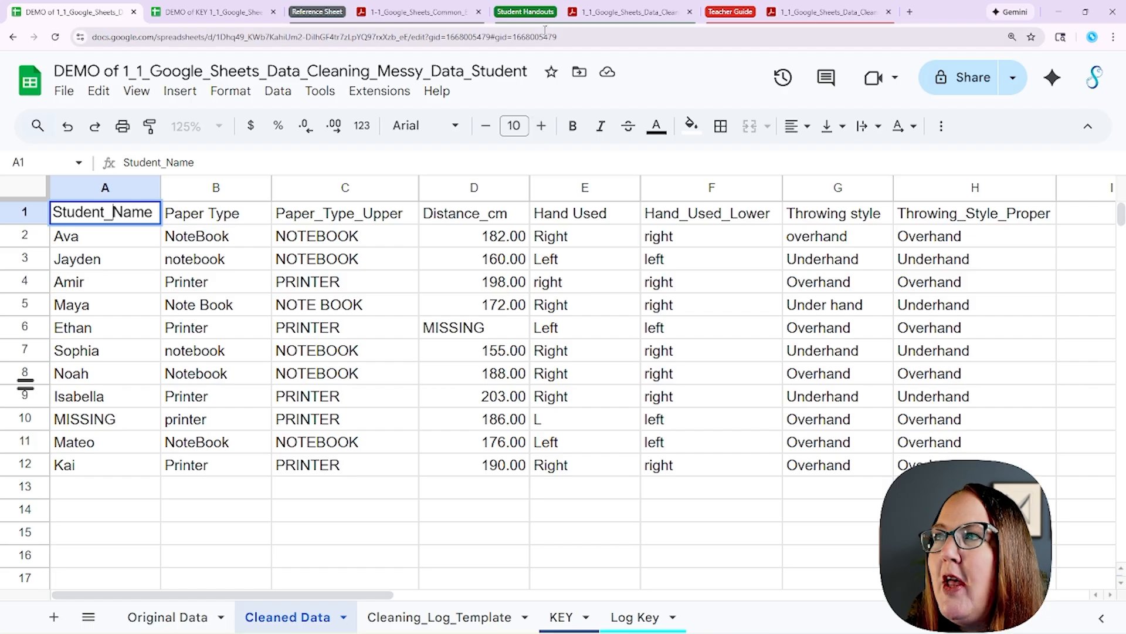
click(615, 12)
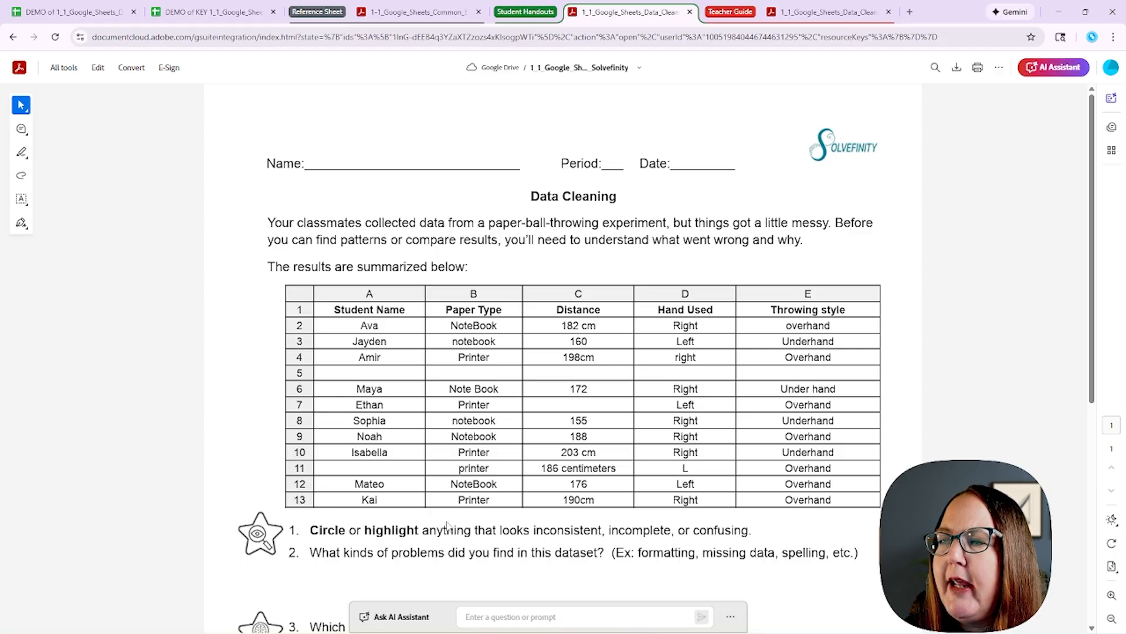
scroll(447, 524, down, 3)
scroll(447, 524, down, 4)
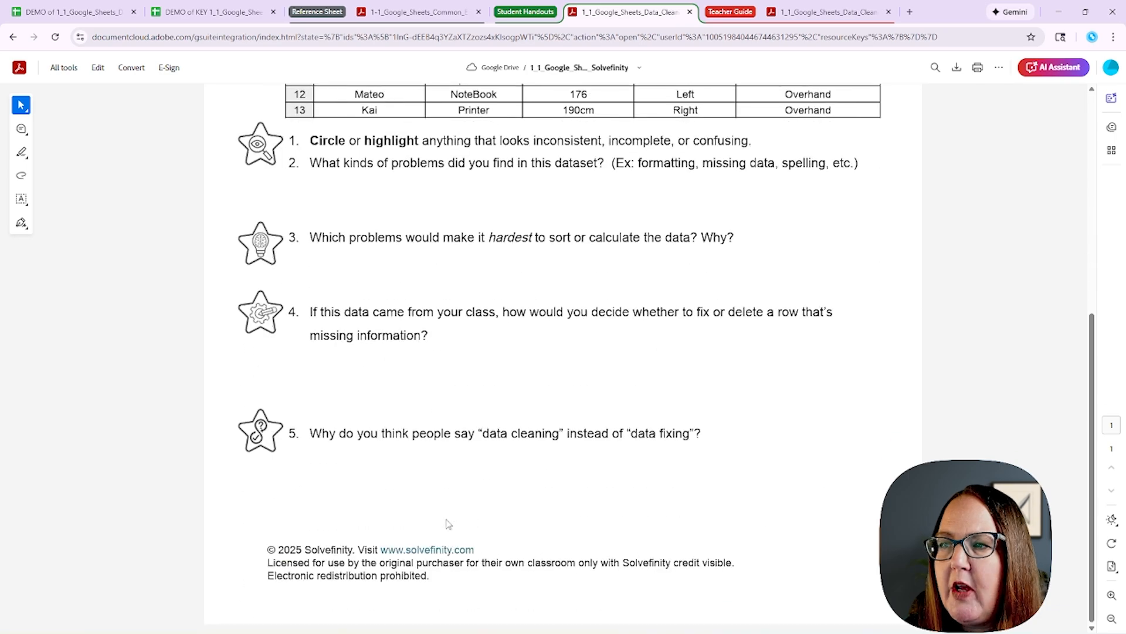
scroll(447, 524, up, 4)
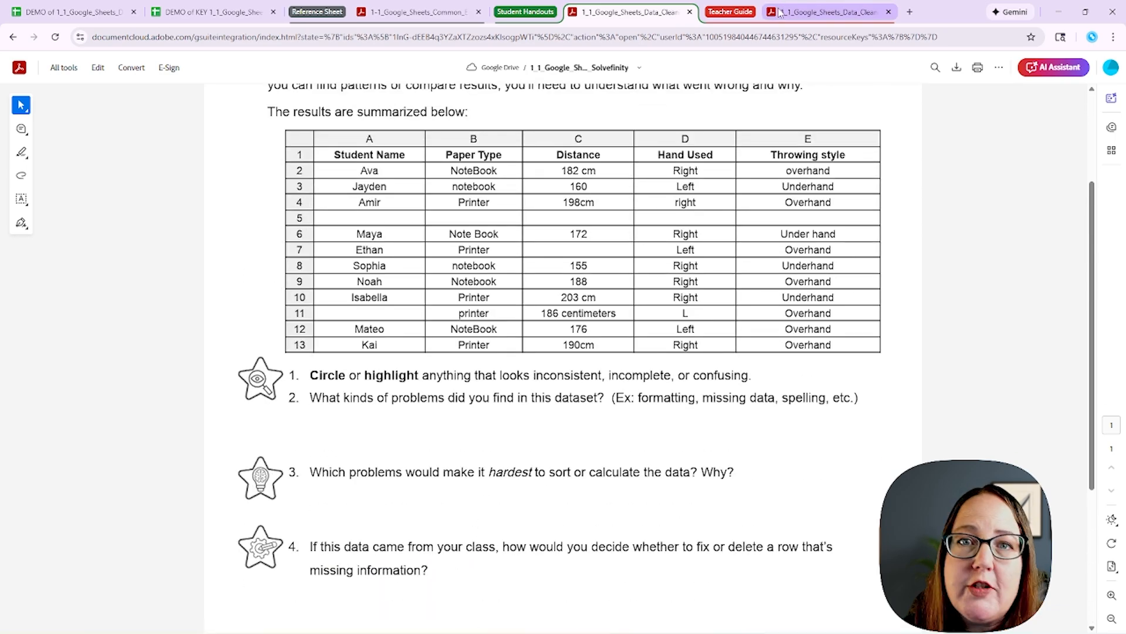
click(394, 18)
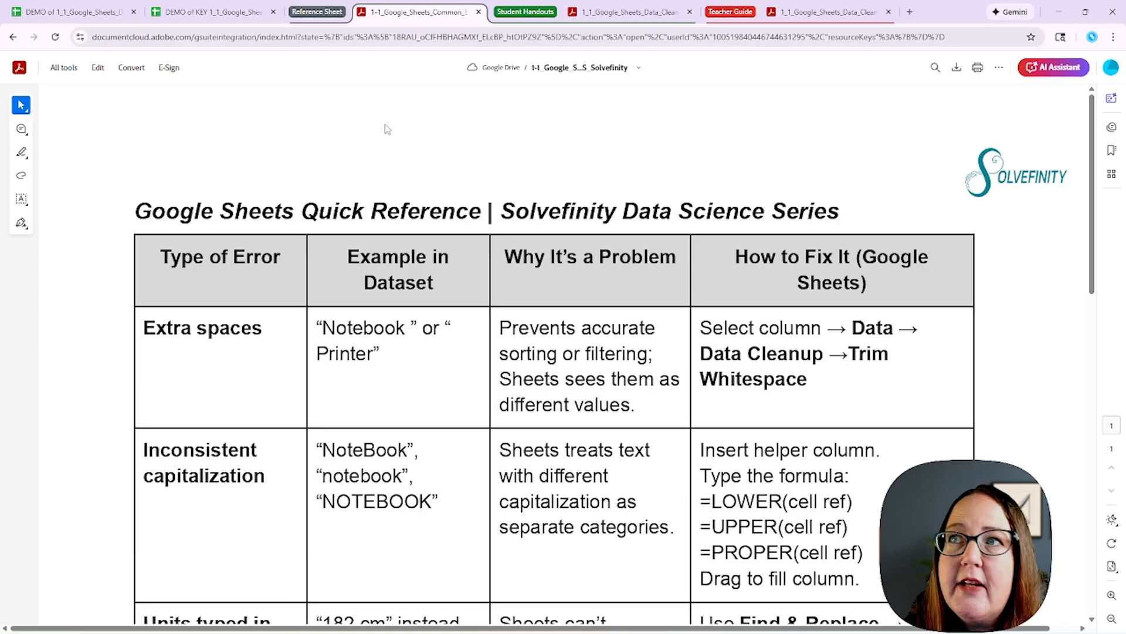
Read through the Lesson 1 teacher guide, from the learning focus and suggested timeline to the Facilitation Notes & Discussion Guide.
click(805, 16)
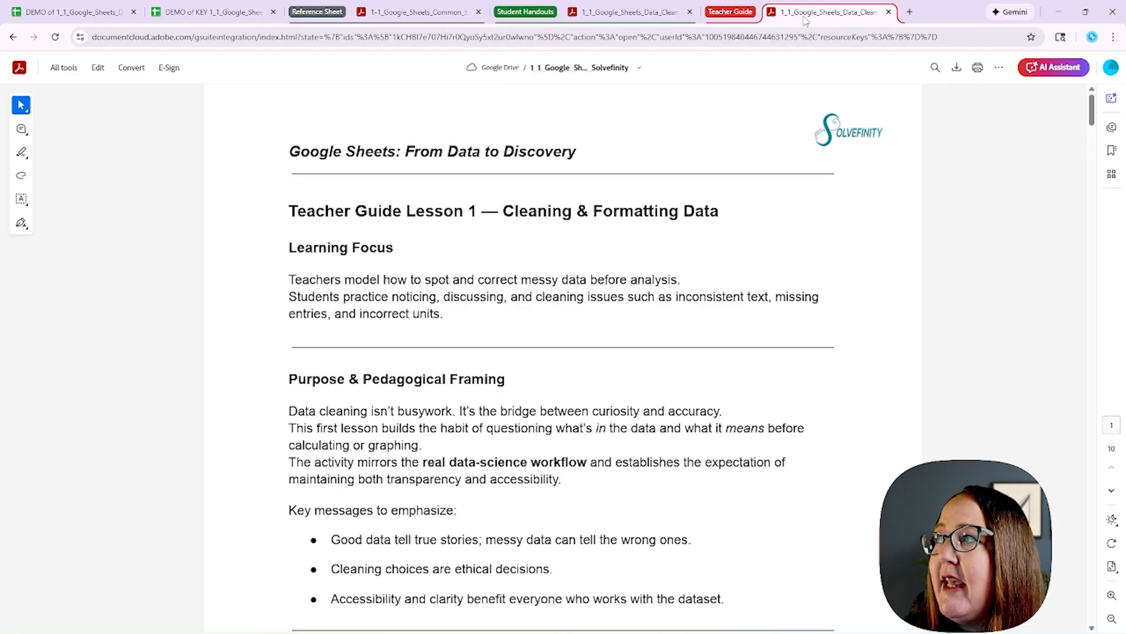
scroll(536, 301, down, 8)
scroll(536, 301, down, 14)
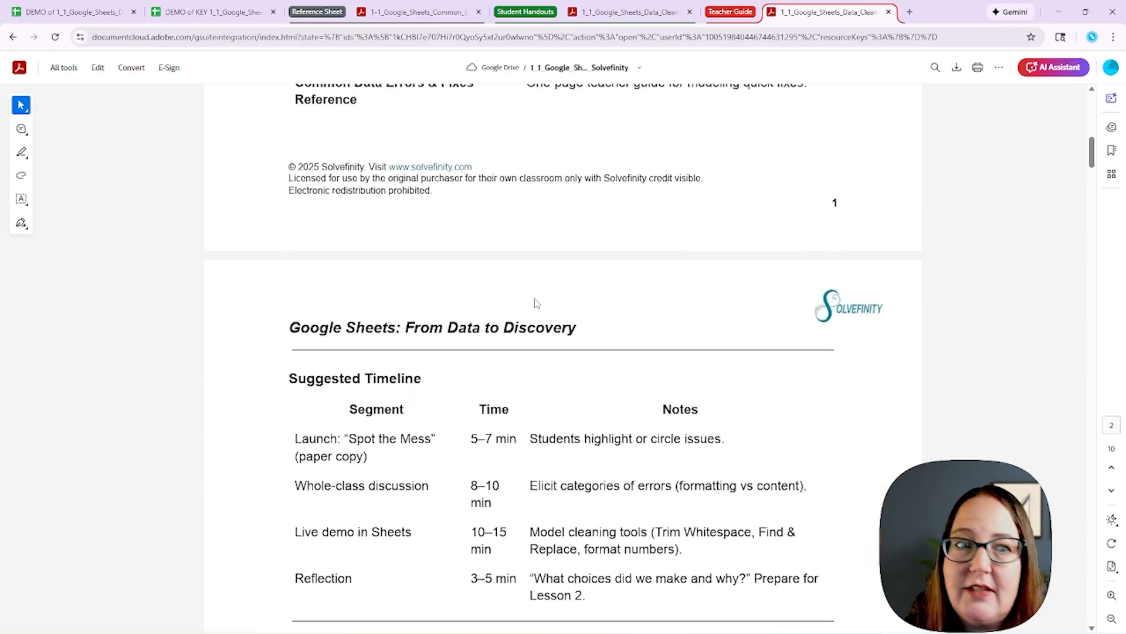
scroll(536, 302, down, 10)
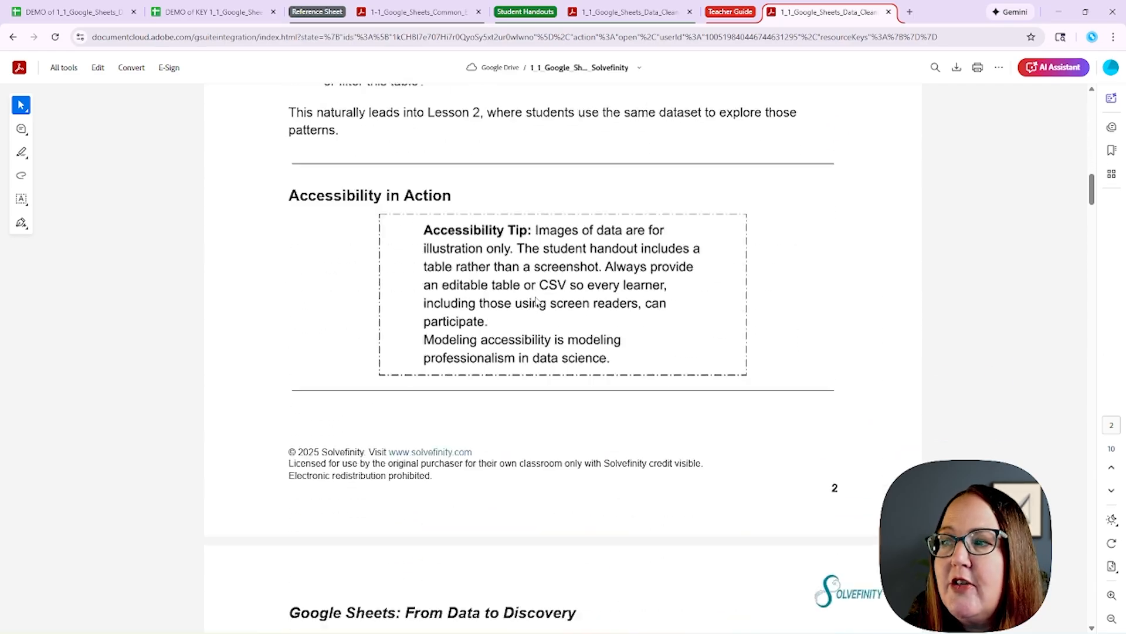
scroll(536, 302, down, 10)
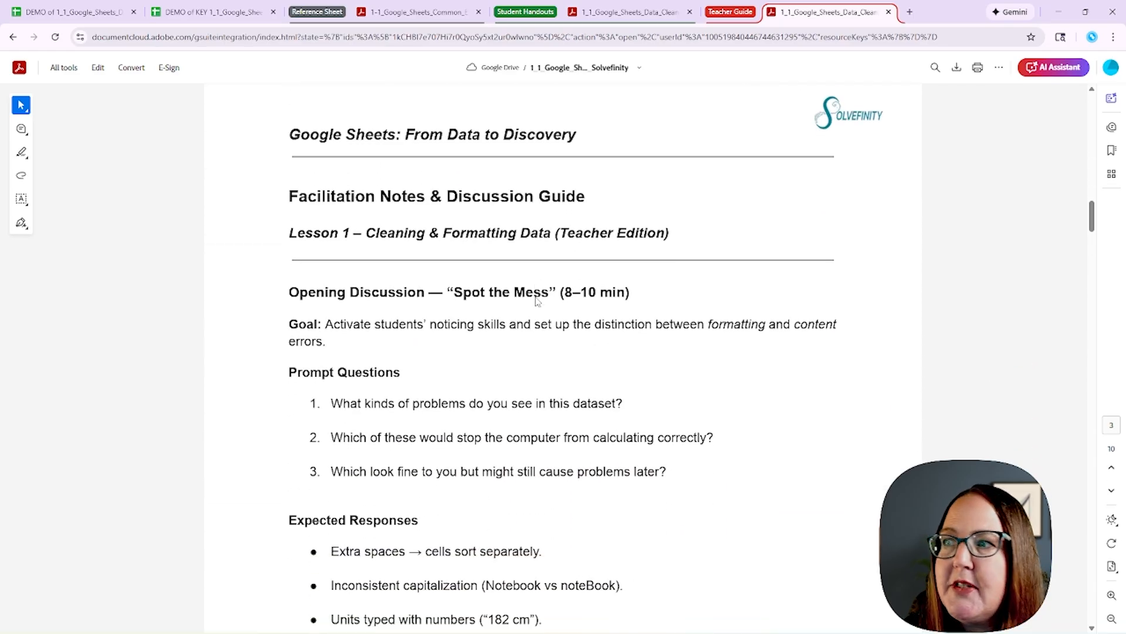